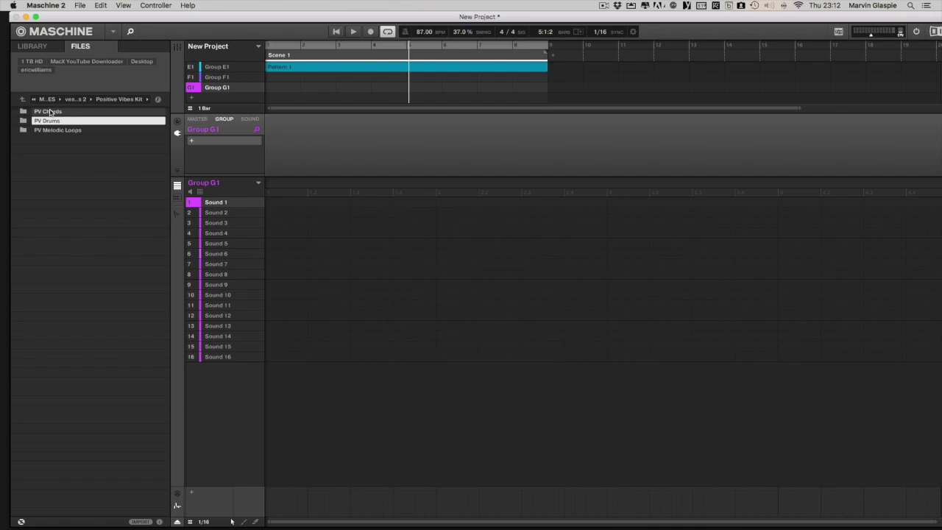
# Open the Atmospheric Chords folder inside the PV Chords folder of the Positive Vibes Kit
pyautogui.click(50, 111)
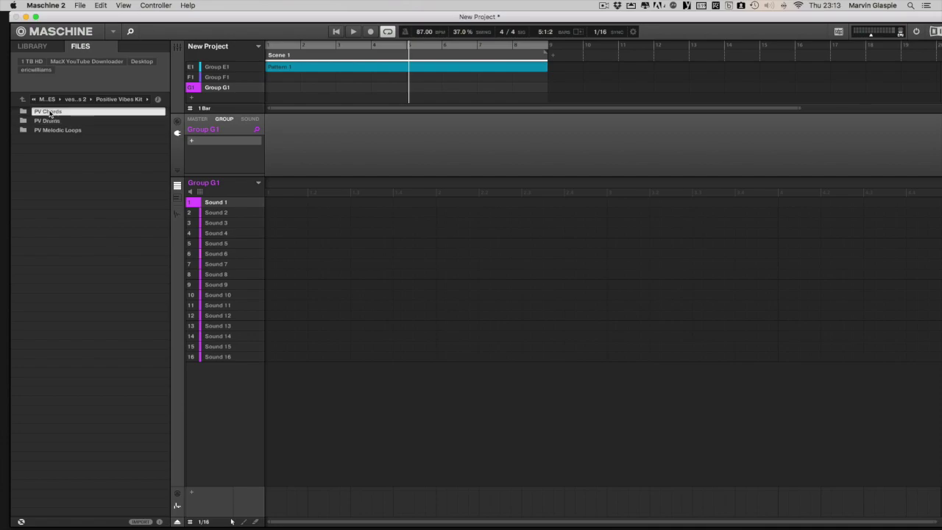
pyautogui.doubleClick(50, 112)
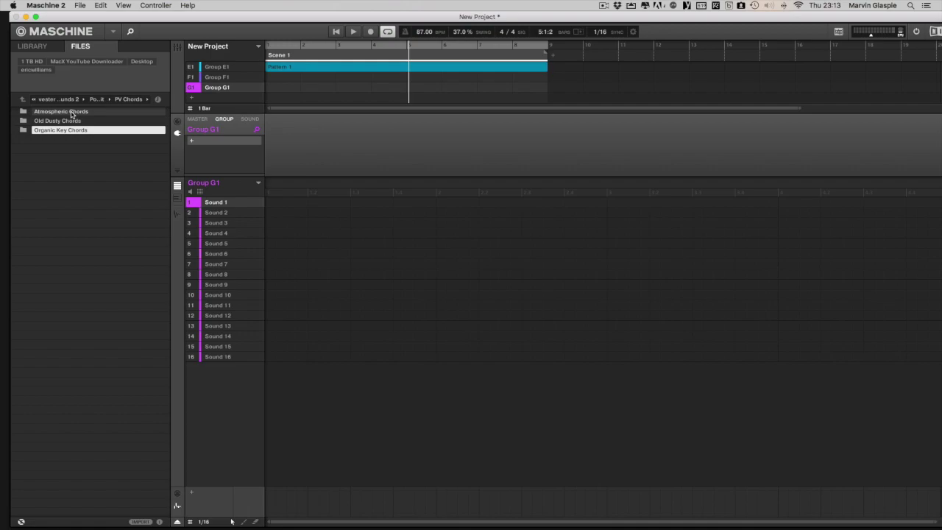
pyautogui.click(72, 112)
pyautogui.doubleClick(72, 113)
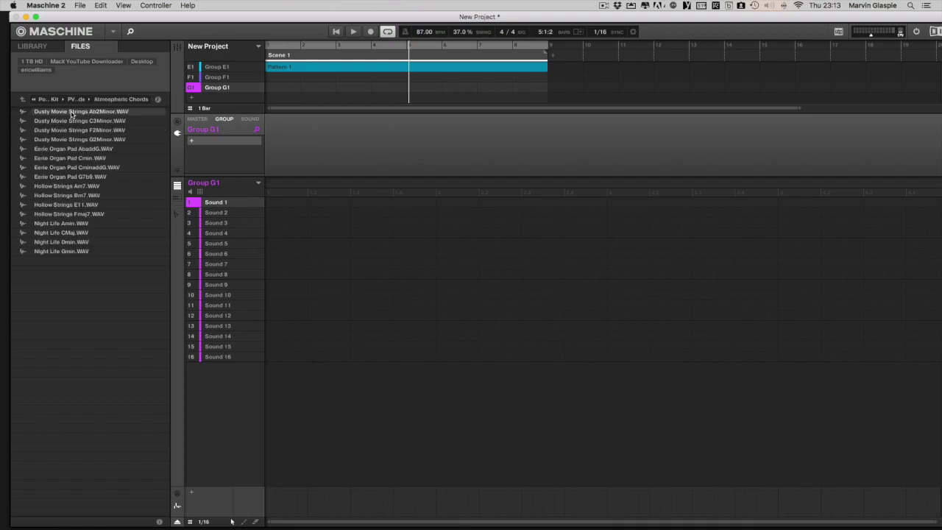
# Audition the Atmospheric Chords samples on the first sound of Group G1, from Dusty Movie Strings Ab2Minor through Night Life Gmin
pyautogui.click(95, 122)
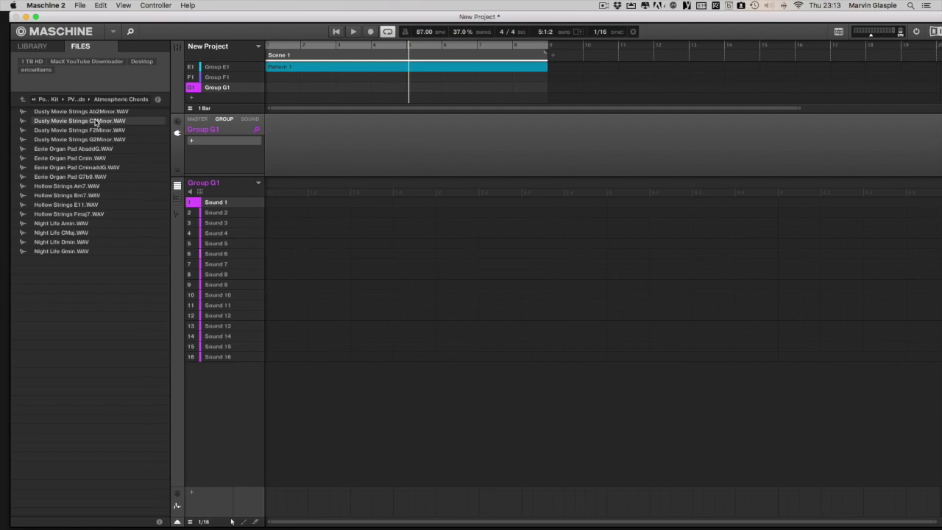
pyautogui.click(96, 114)
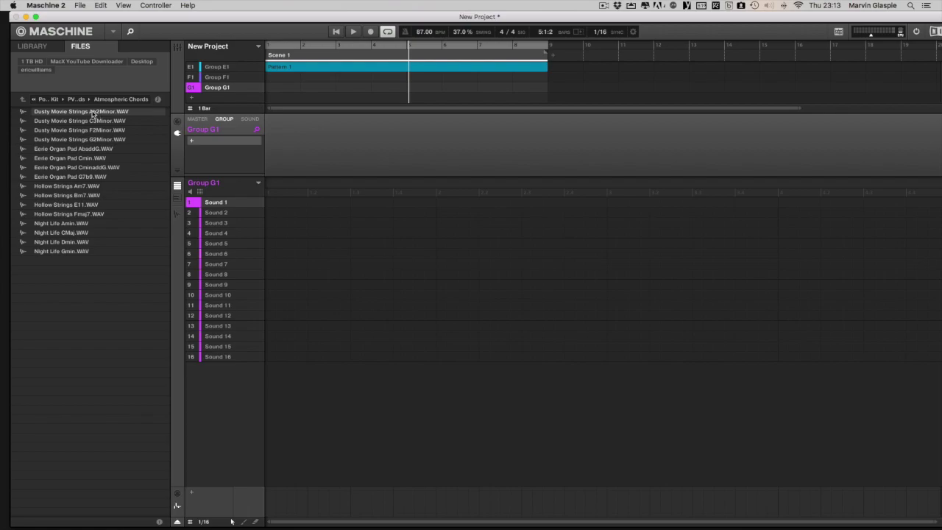
pyautogui.doubleClick(93, 112)
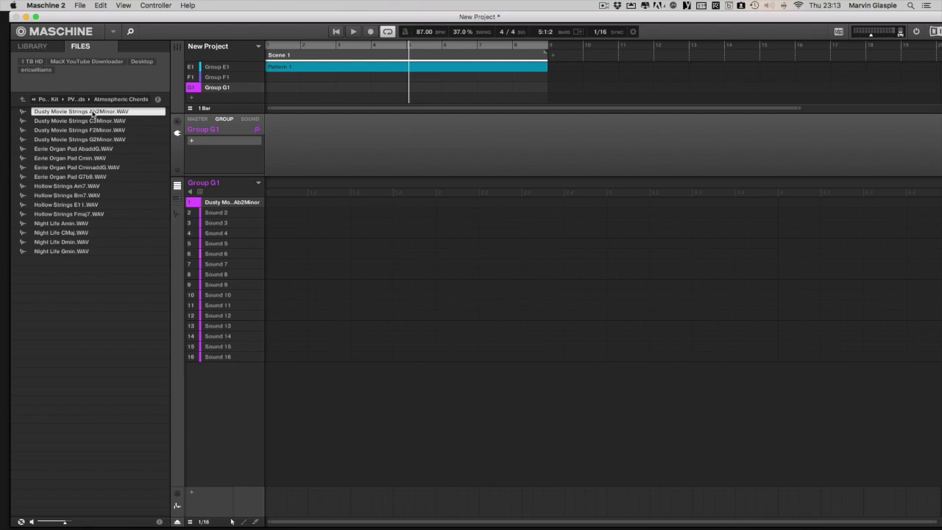
pyautogui.press('Down')
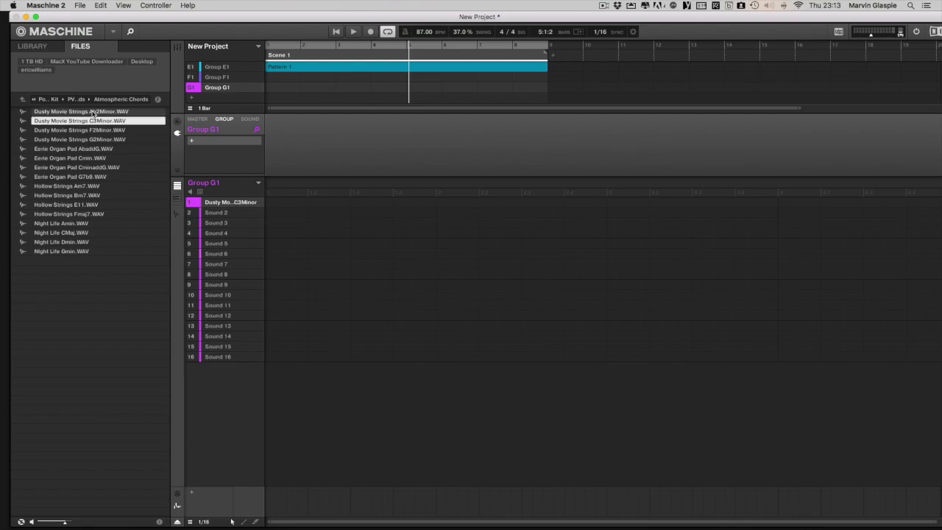
pyautogui.press('Down')
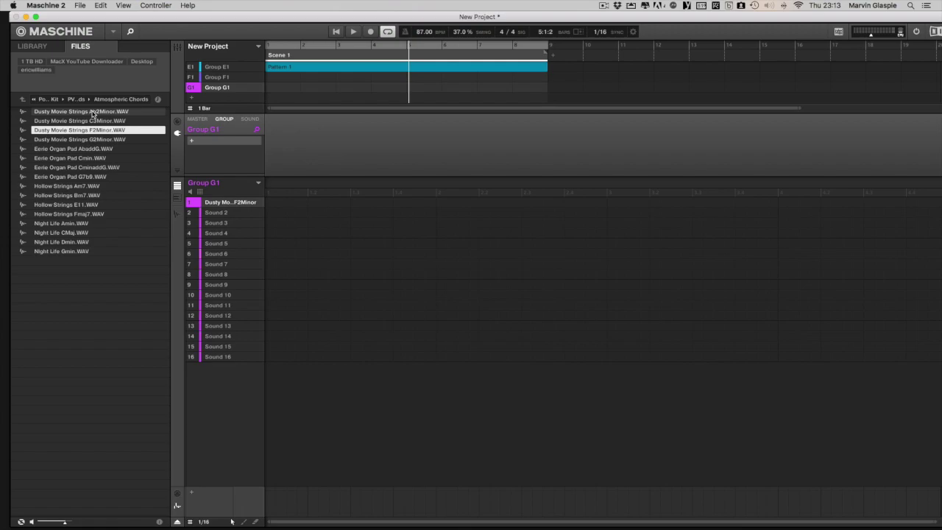
pyautogui.press('Down')
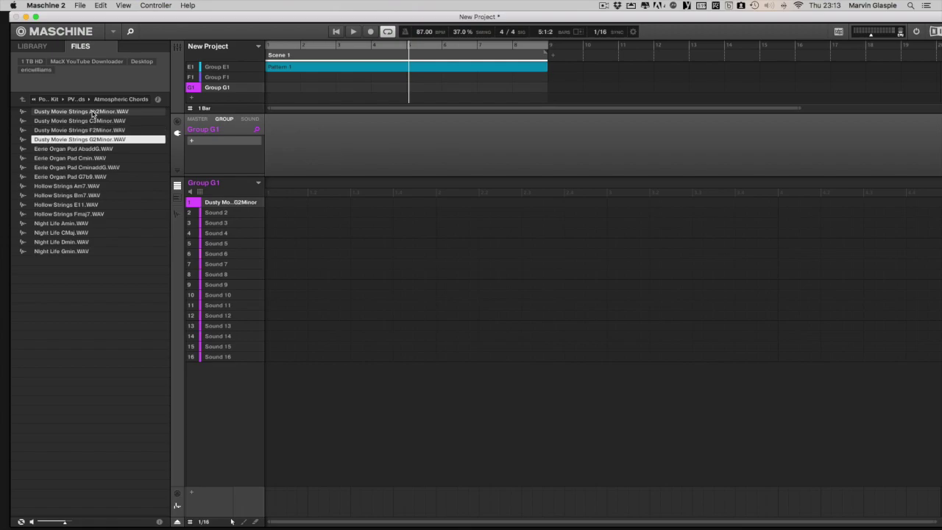
pyautogui.press('Down')
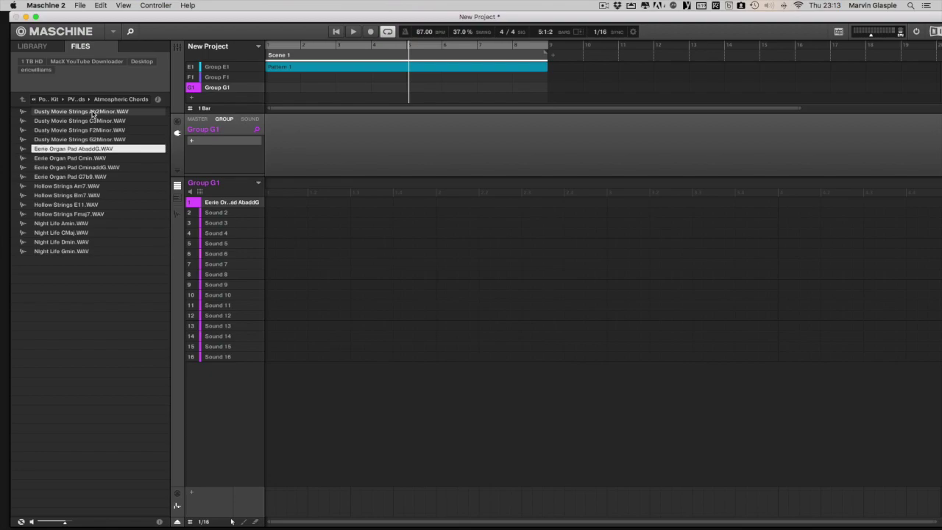
pyautogui.press('Down')
pyautogui.press('Down')
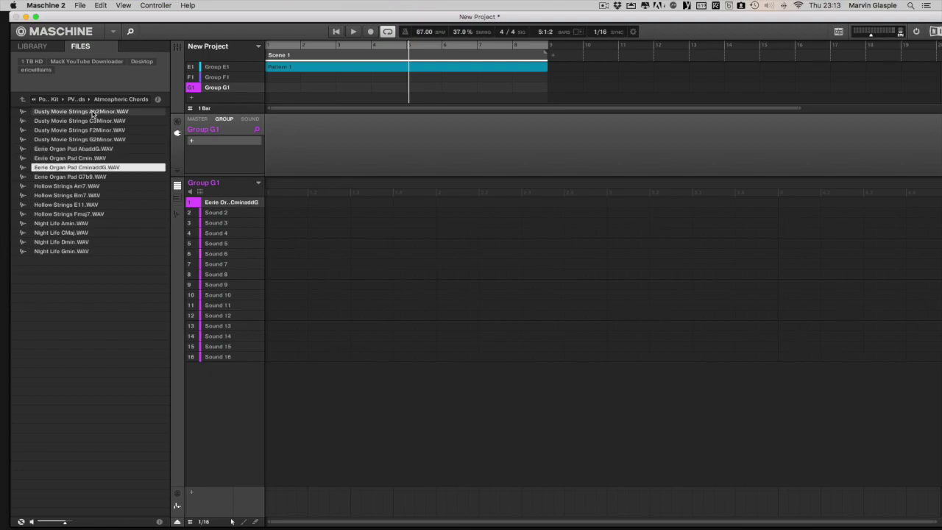
pyautogui.press('Down')
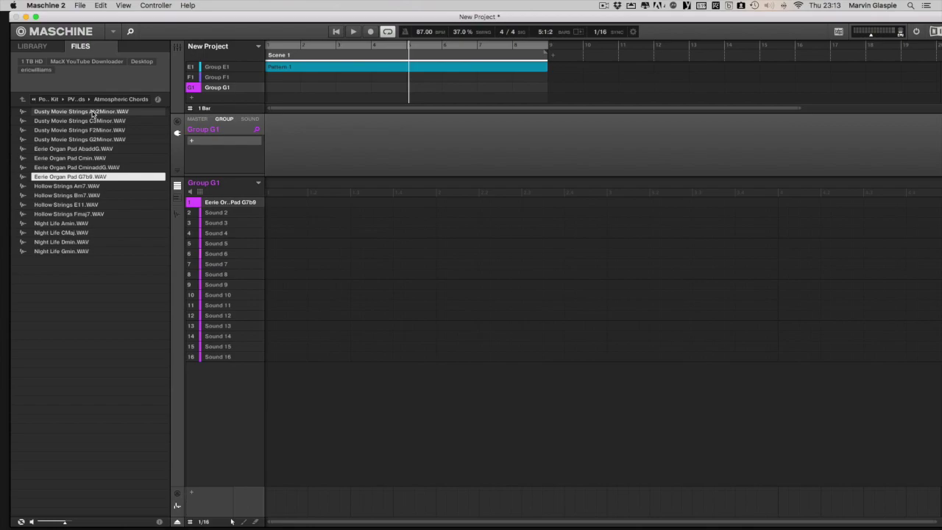
pyautogui.press('Down')
pyautogui.press('Down')
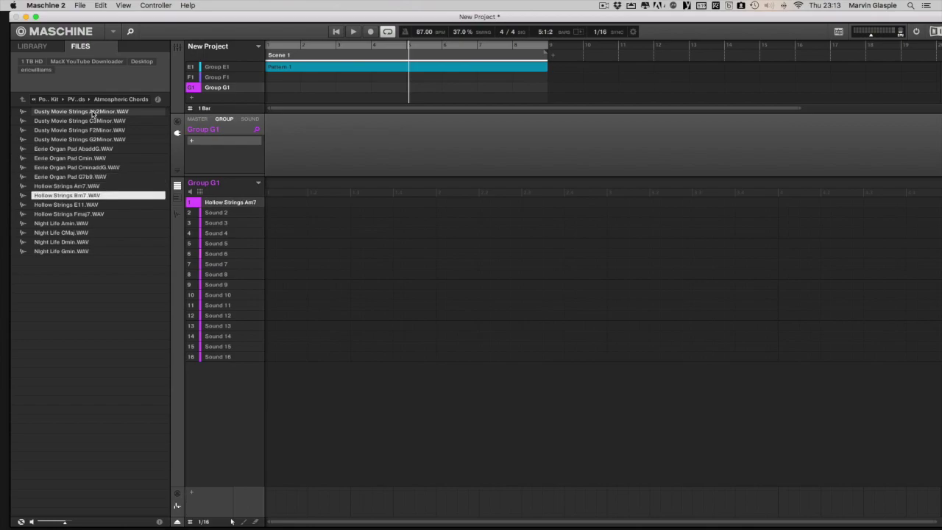
pyautogui.press('Down')
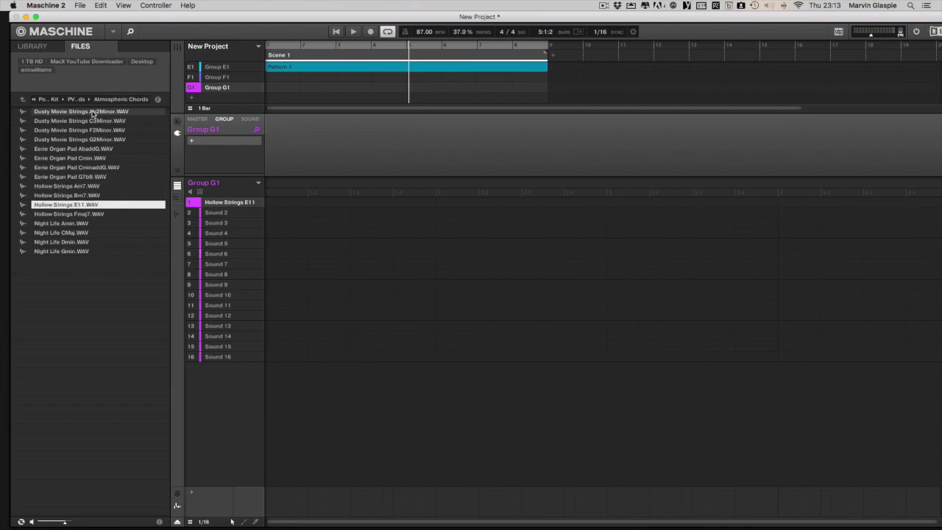
pyautogui.press('Down')
pyautogui.press('Down')
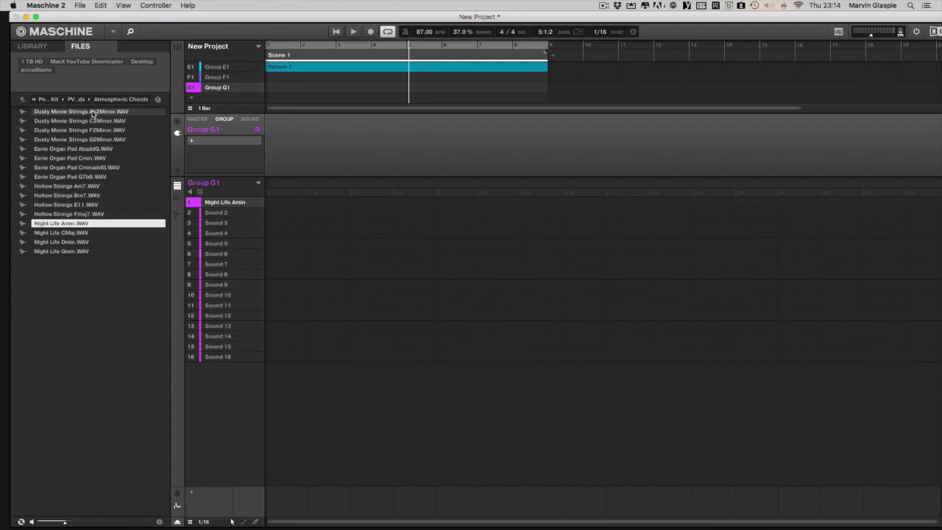
pyautogui.press('Down')
pyautogui.press('Down')
pyautogui.press('Down')
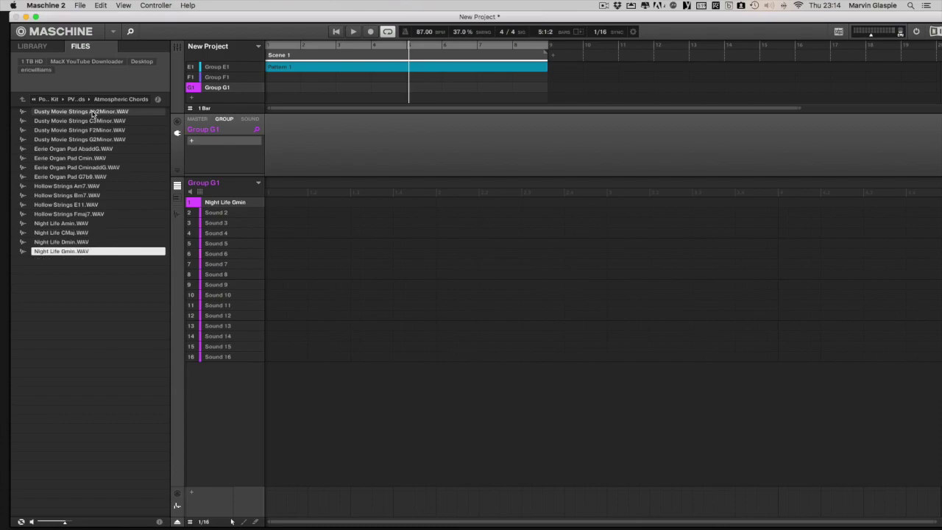
# Return to the PV Chords folder and open the Old Dusty Chords folder
pyautogui.click(23, 99)
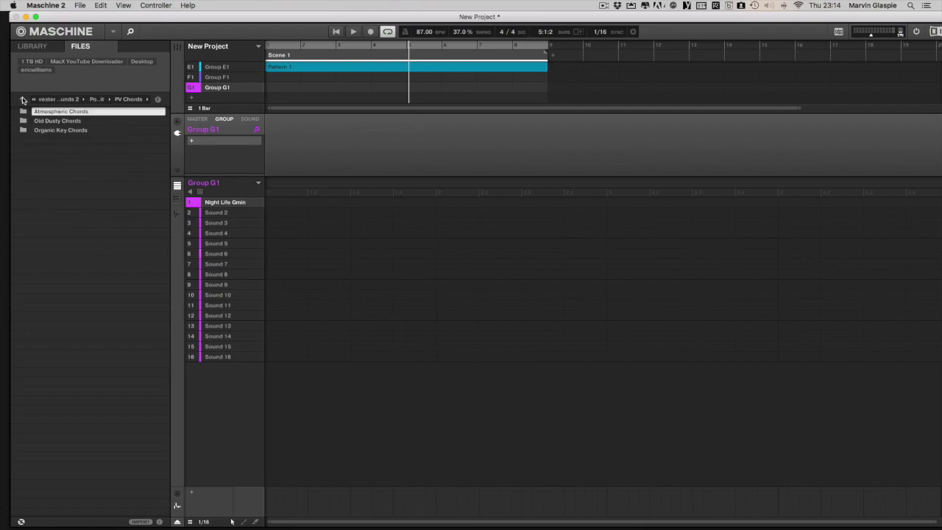
pyautogui.click(53, 122)
pyautogui.doubleClick(55, 120)
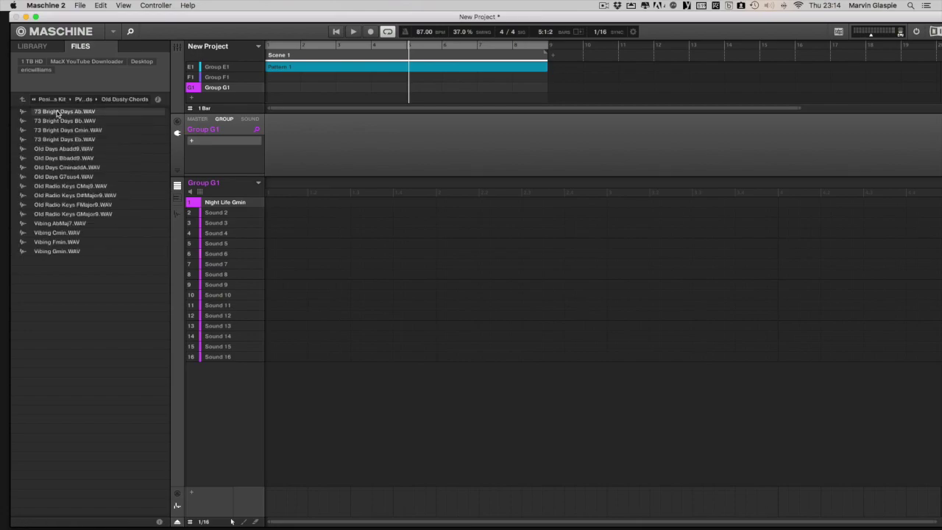
# Audition the Old Dusty Chords samples on the first sound, from 73 Bright Days Ab through Vibing Gmin
pyautogui.doubleClick(57, 112)
pyautogui.press('Down')
pyautogui.press('Down')
pyautogui.press('Down')
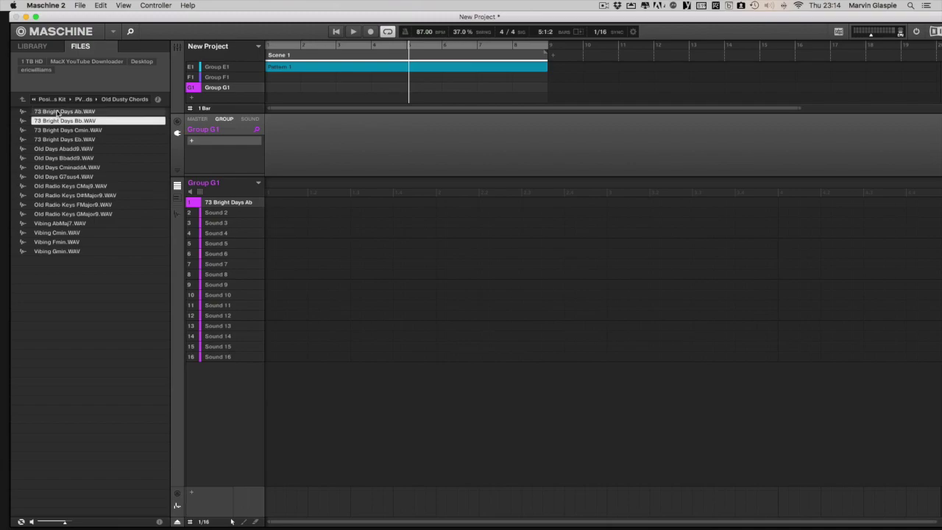
pyautogui.press('Down')
pyautogui.press('Down')
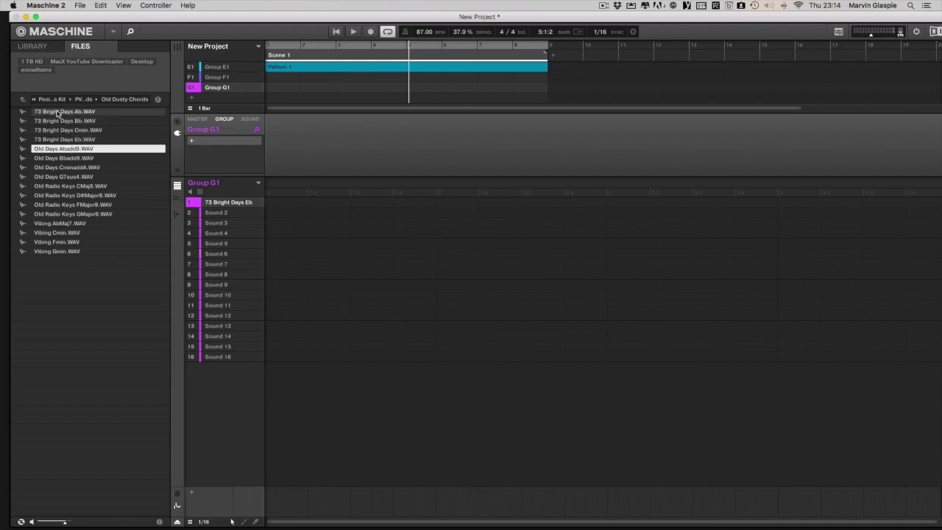
pyautogui.press('Down')
pyautogui.press('Down')
pyautogui.press('Down')
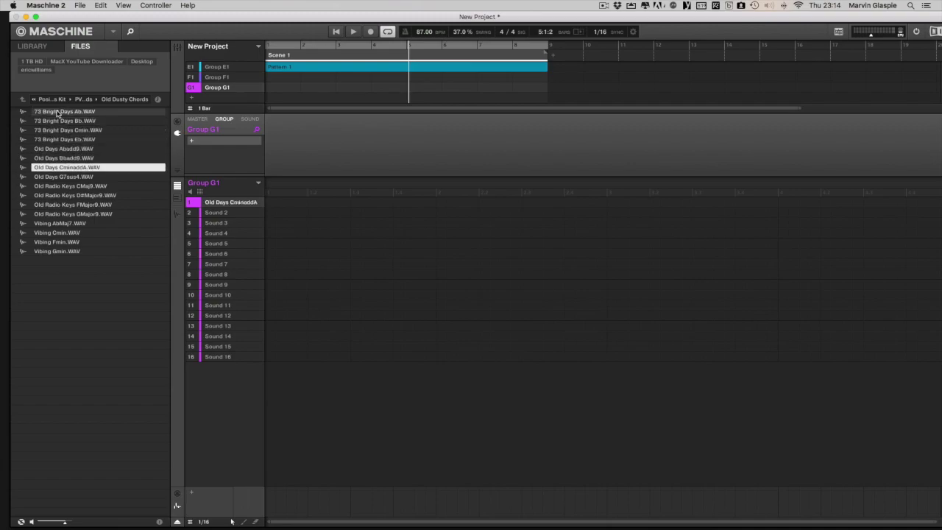
pyautogui.press('Down')
pyautogui.press('Down')
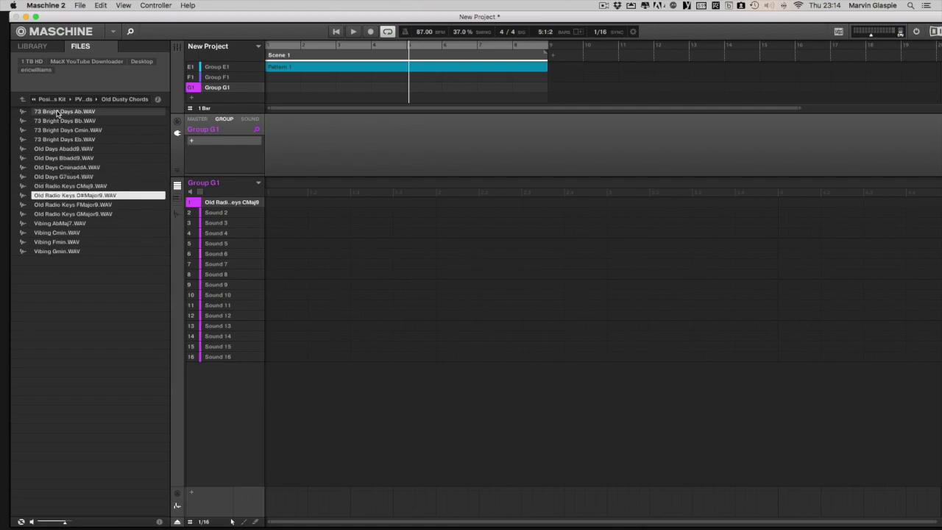
pyautogui.press('Down')
pyautogui.press('Down')
pyautogui.press('Down')
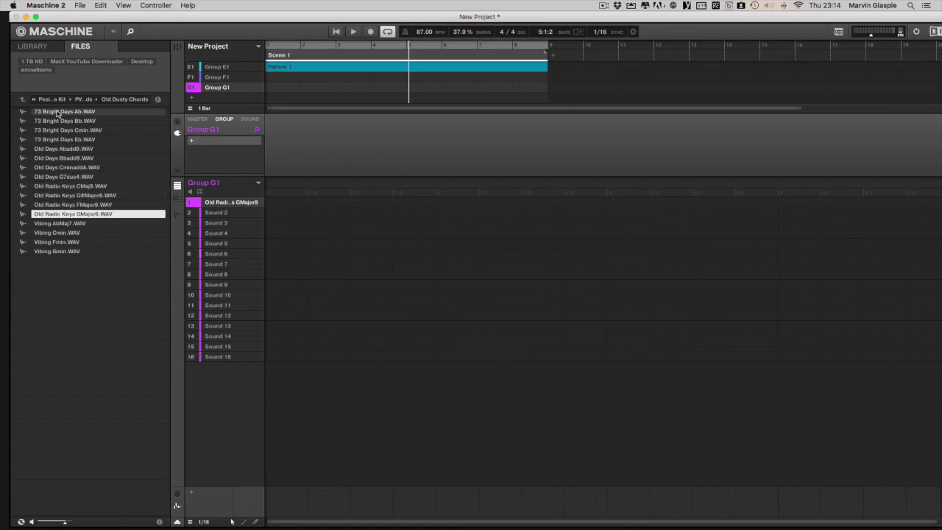
pyautogui.press('Down')
pyautogui.press('Down')
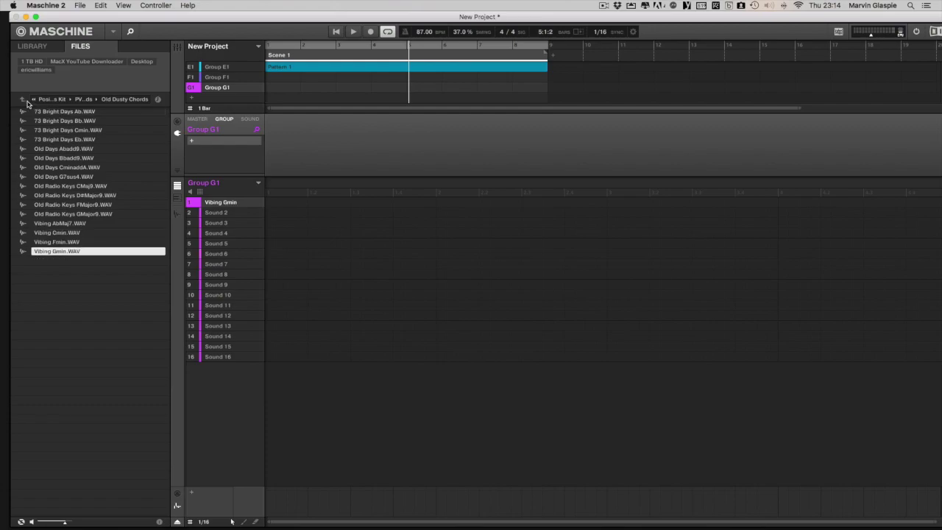
# Return to the PV Chords folder and open the Organic Key Chords folder
pyautogui.click(23, 101)
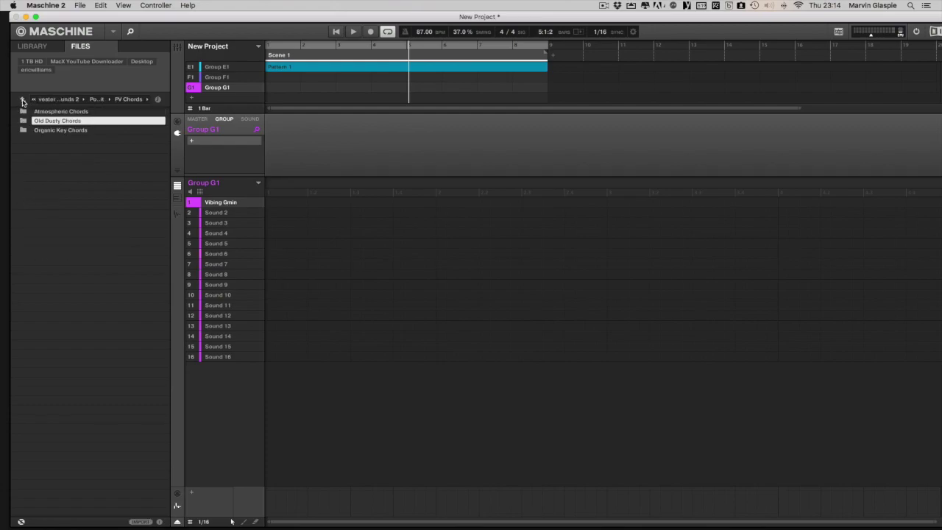
pyautogui.click(51, 132)
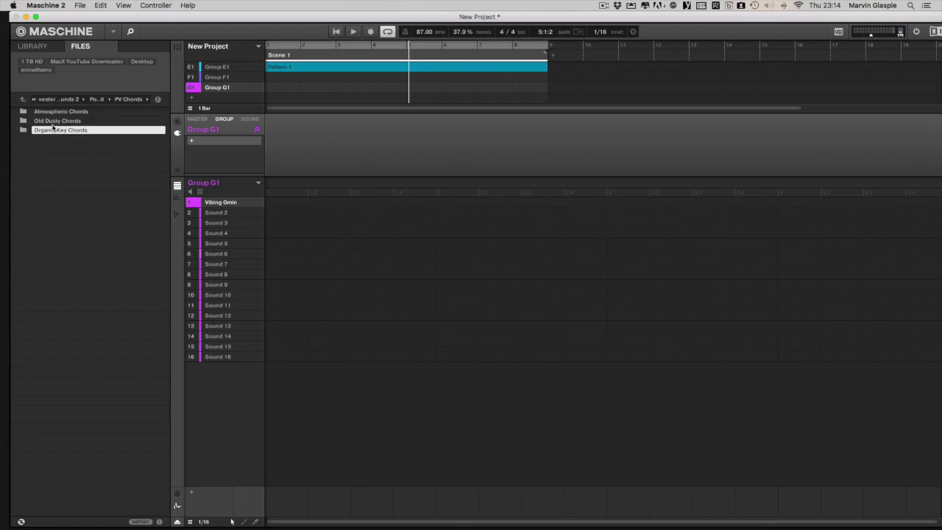
pyautogui.doubleClick(53, 131)
# Audition the four Brass Organ Pad chords from AbMaj7#5 to Fmin9 on the first sound, running through them twice
pyautogui.click(57, 112)
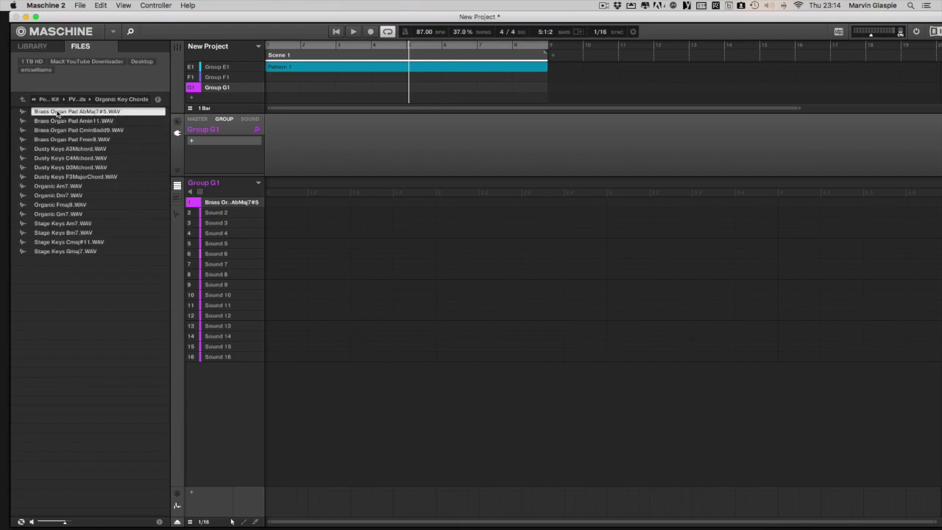
pyautogui.press('Down')
pyautogui.press('Down')
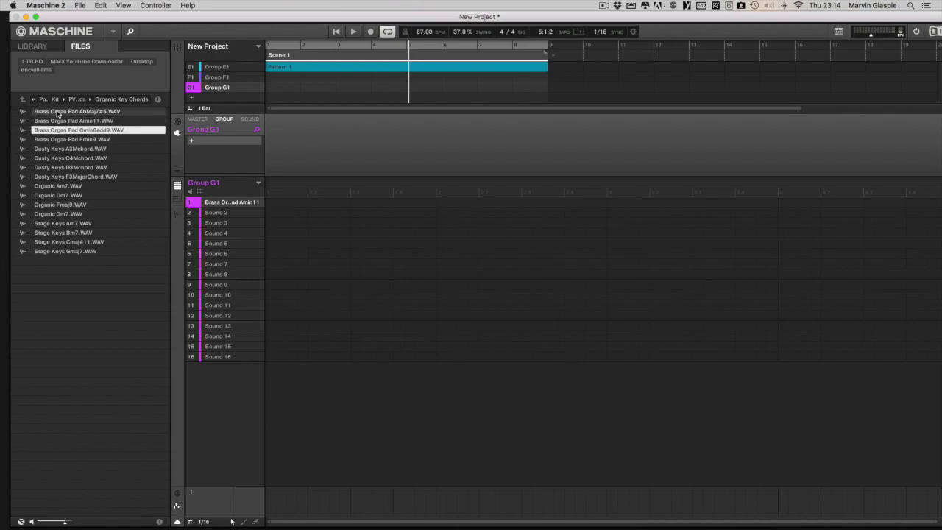
pyautogui.press('Down')
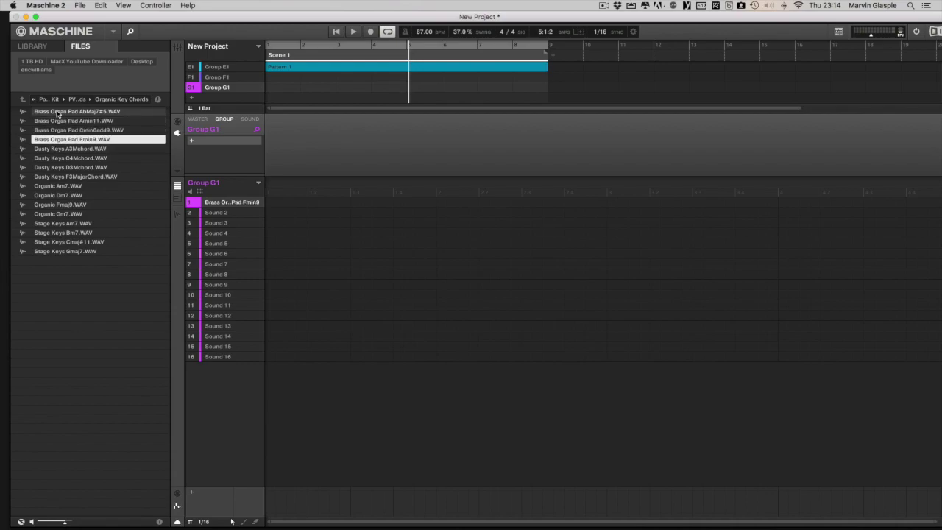
pyautogui.press('Up')
pyautogui.press('Up')
pyautogui.press('Up')
pyautogui.press('Down')
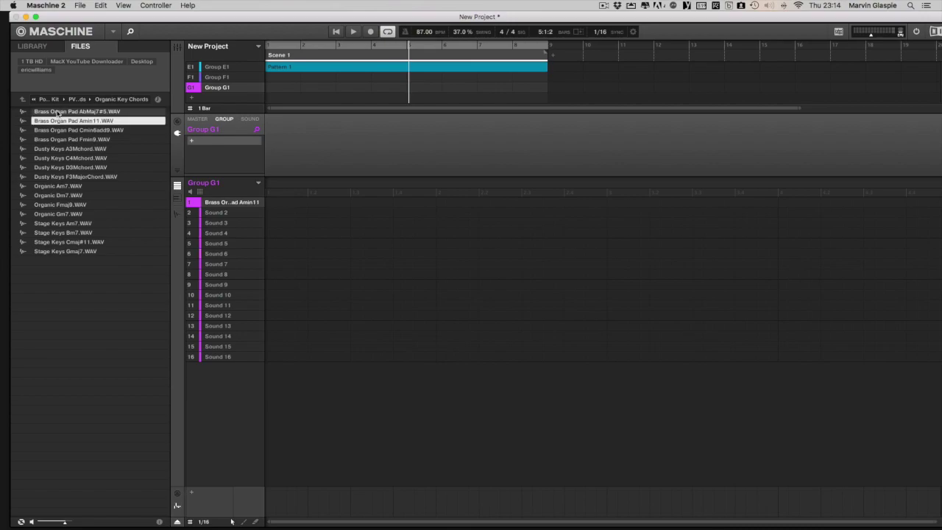
pyautogui.press('Down')
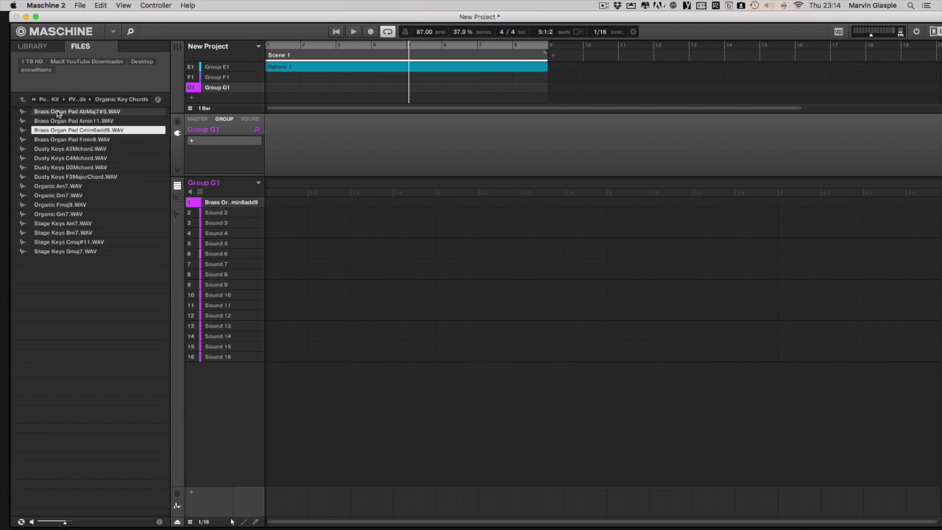
pyautogui.press('Down')
# Audition the Dusty Keys, Organic and Stage Keys chords on the first sound, ending with Stage Keys Gmaj7
pyautogui.press('Down')
pyautogui.press('Down')
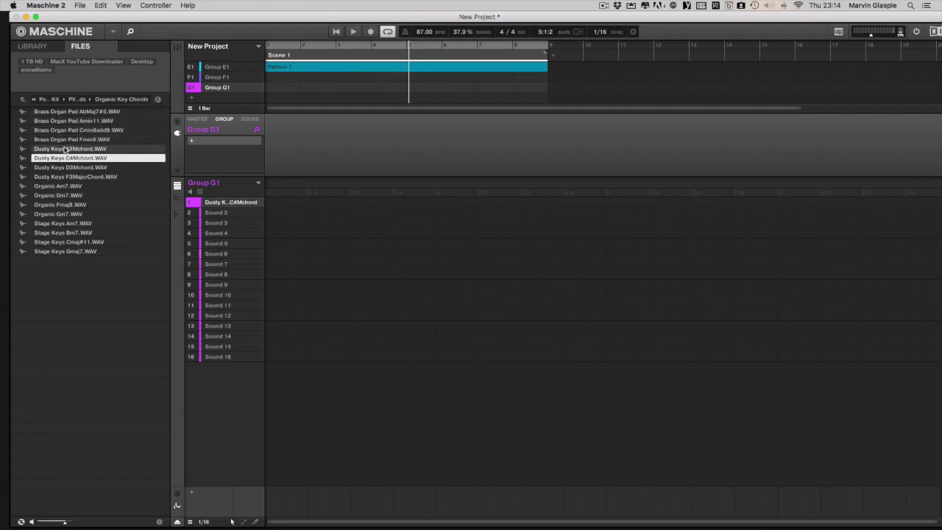
pyautogui.press('Down')
pyautogui.press('Down')
pyautogui.press('Down')
pyautogui.press('Down')
pyautogui.press('Down')
pyautogui.press('Down')
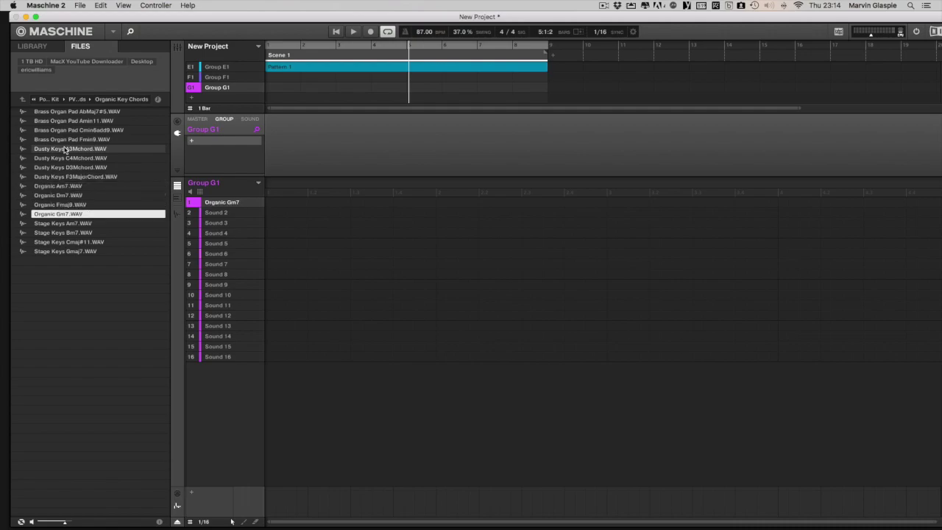
pyautogui.press('Down')
pyautogui.press('Down')
pyautogui.press('Down')
pyautogui.press('Down')
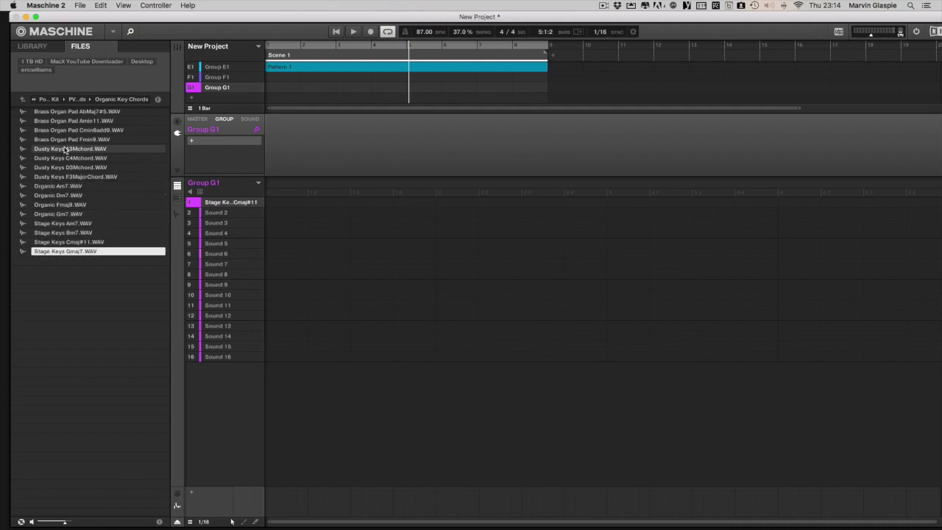
# Return to the Positive Vibes Kit folder and open the All Fx Kit folder inside PV Drums
pyautogui.doubleClick(22, 100)
pyautogui.click(50, 120)
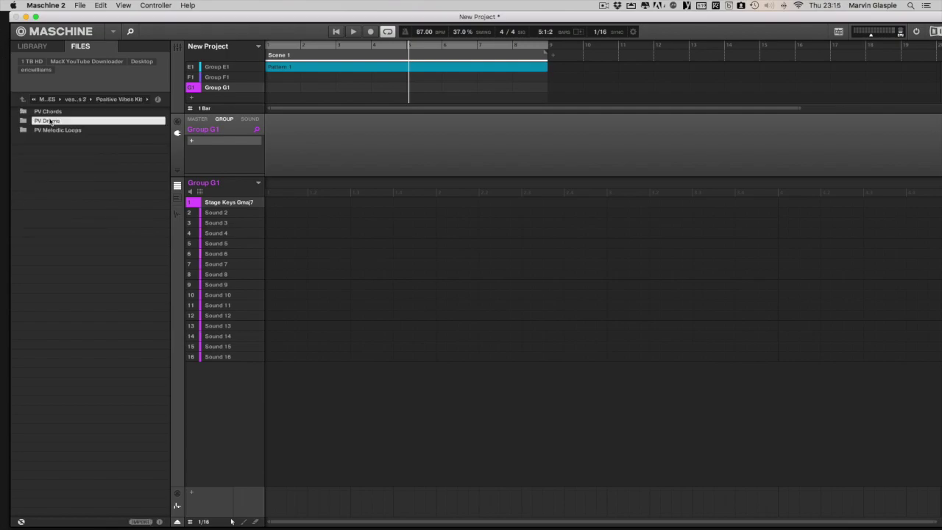
pyautogui.click(54, 112)
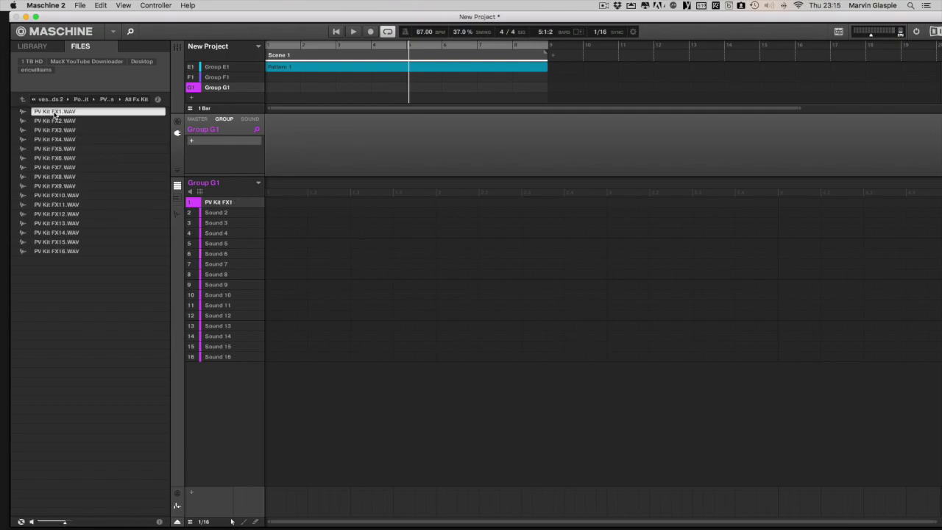
# Audition the All Fx Kit samples on the first sound, from PV Kit FX1 through FX11
pyautogui.press('Down')
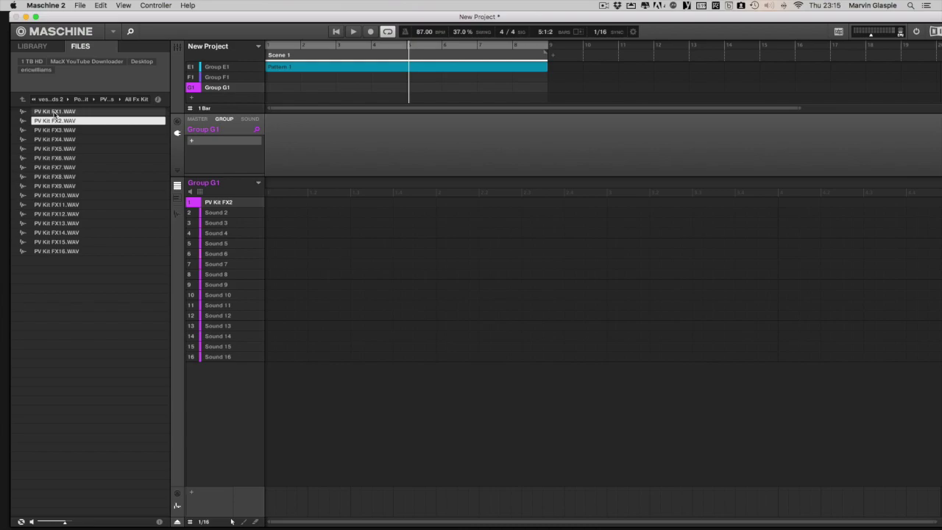
pyautogui.press('Down')
pyautogui.press('Down')
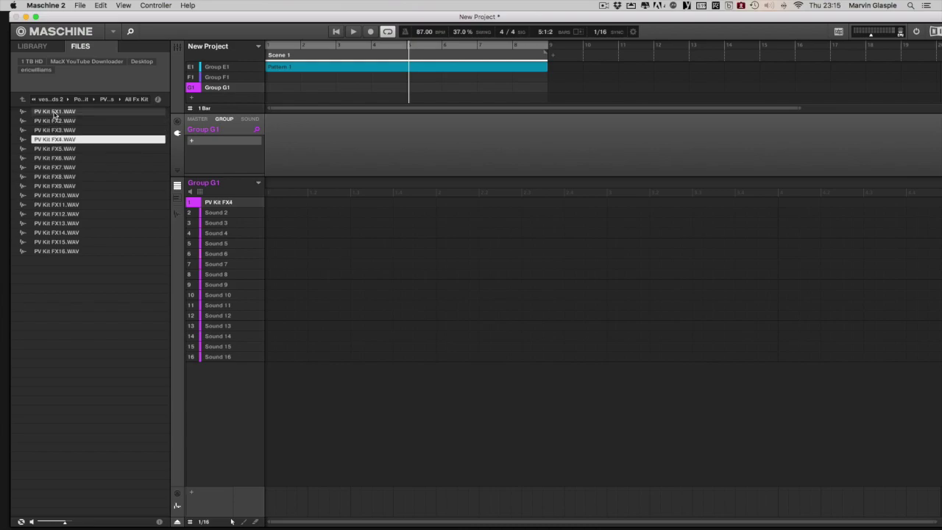
pyautogui.press('Down')
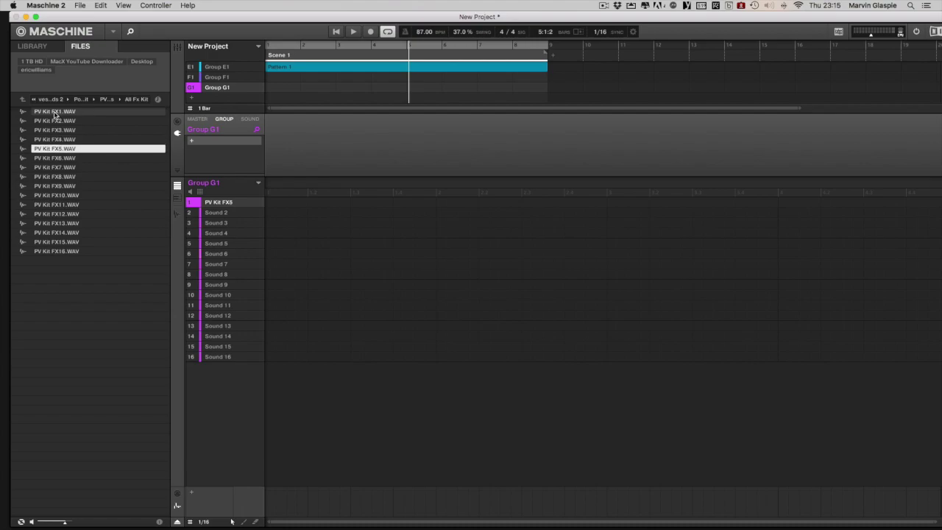
pyautogui.press('Down')
pyautogui.press('Down')
pyautogui.press('Down')
pyautogui.press('Down')
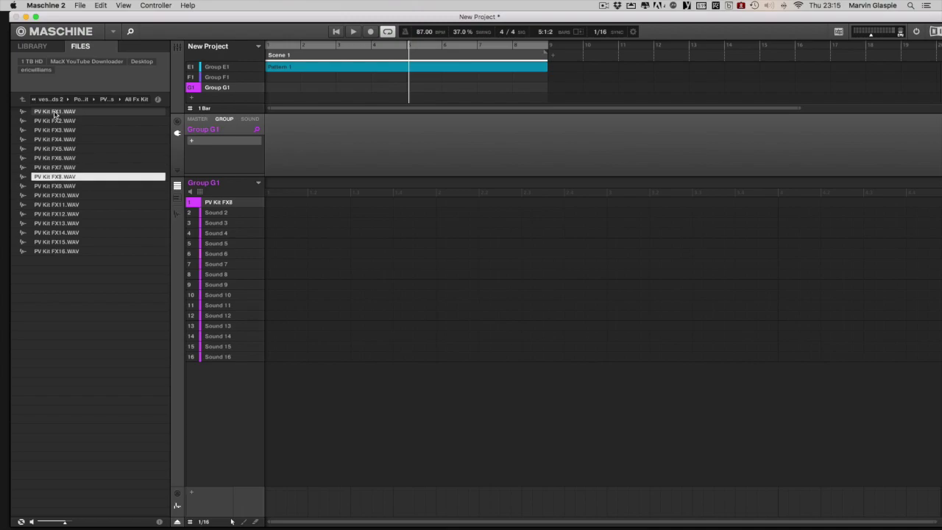
pyautogui.press('Up')
pyautogui.press('Up')
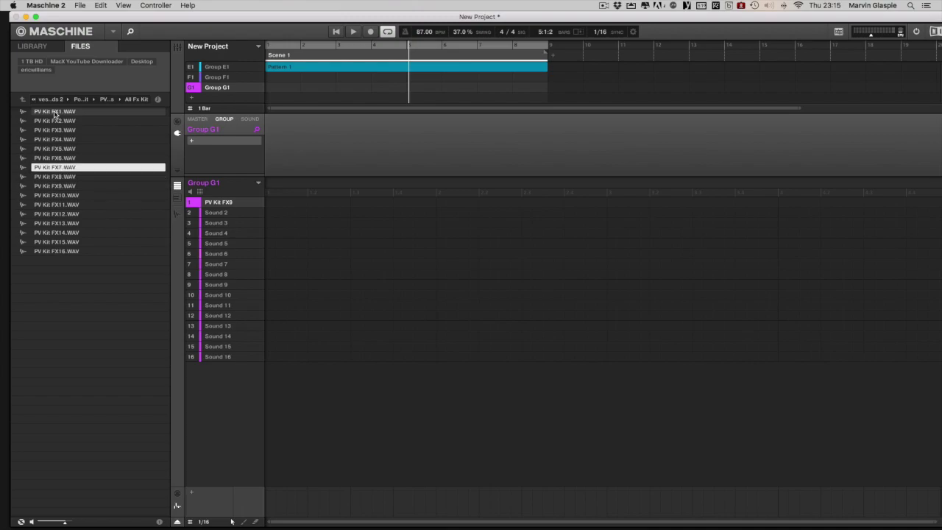
pyautogui.press('Down')
pyautogui.press('Down')
pyautogui.press('Down')
pyautogui.press('Down')
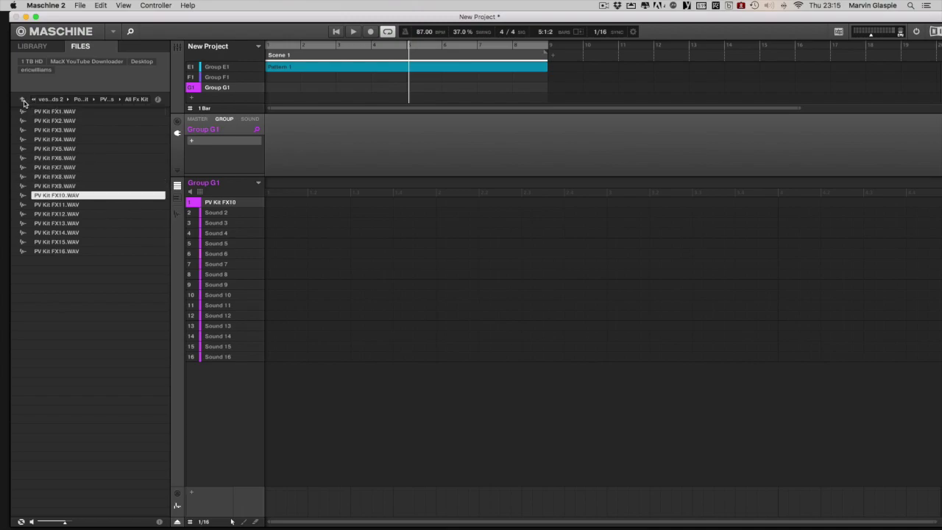
# Return to the PV Drums folder and open the All Percs Kit folder
pyautogui.click(22, 100)
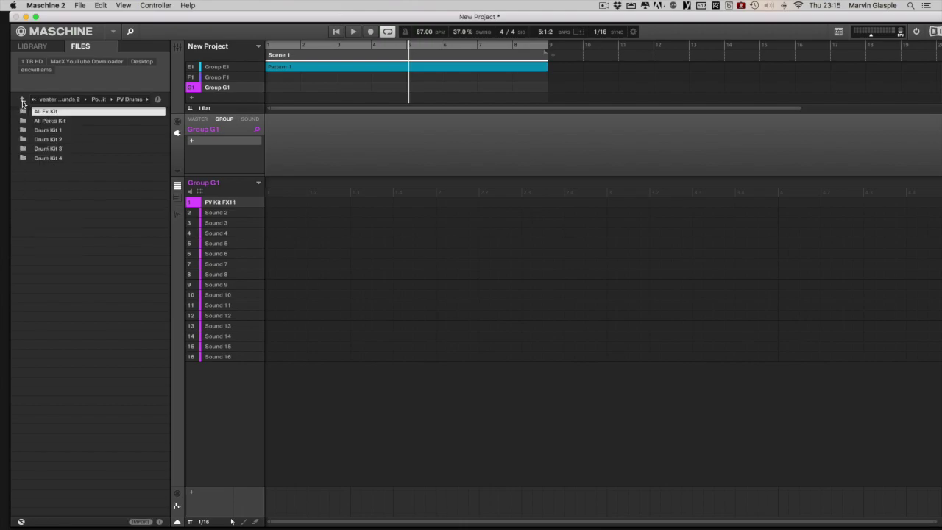
pyautogui.click(48, 124)
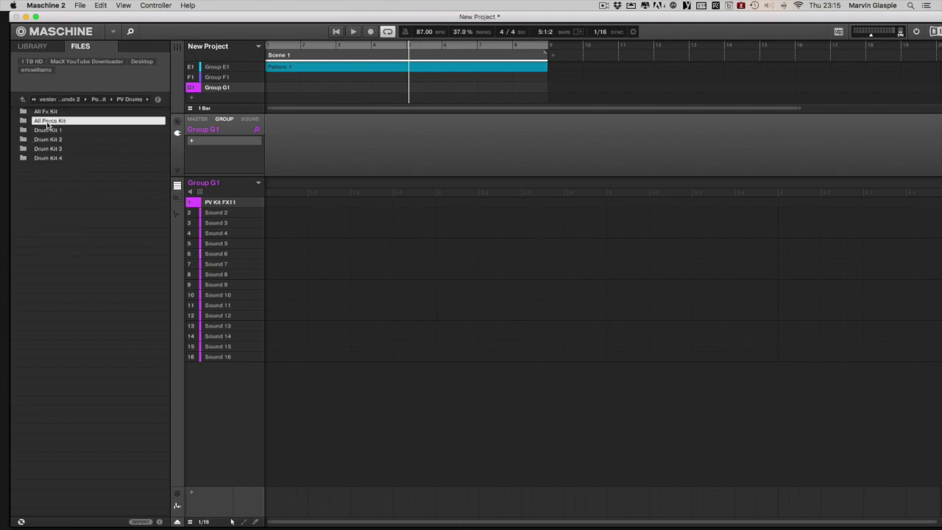
pyautogui.doubleClick(49, 124)
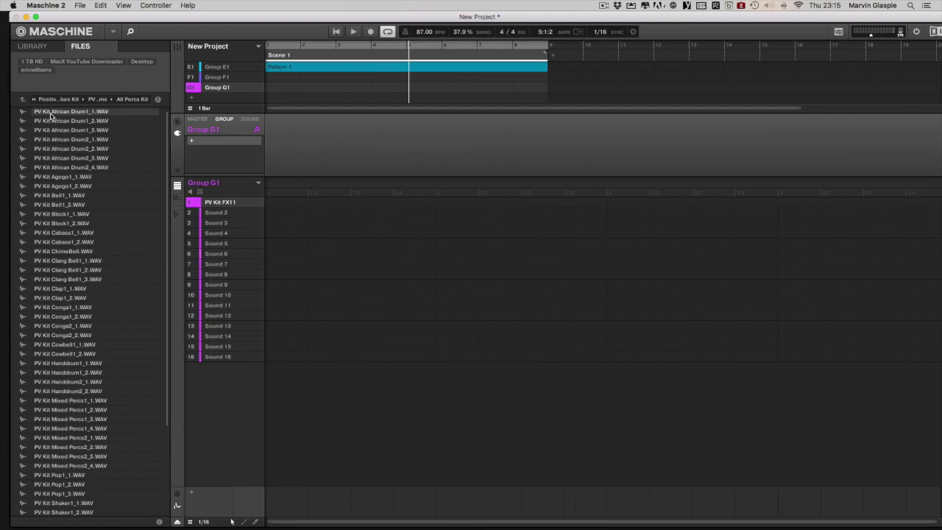
# Audition the African Drum and Agogo percussion samples on the first sound, continuing to PV Kit Bell1_1
pyautogui.click(50, 113)
pyautogui.press('Down')
pyautogui.press('Down')
pyautogui.press('Down')
pyautogui.press('Down')
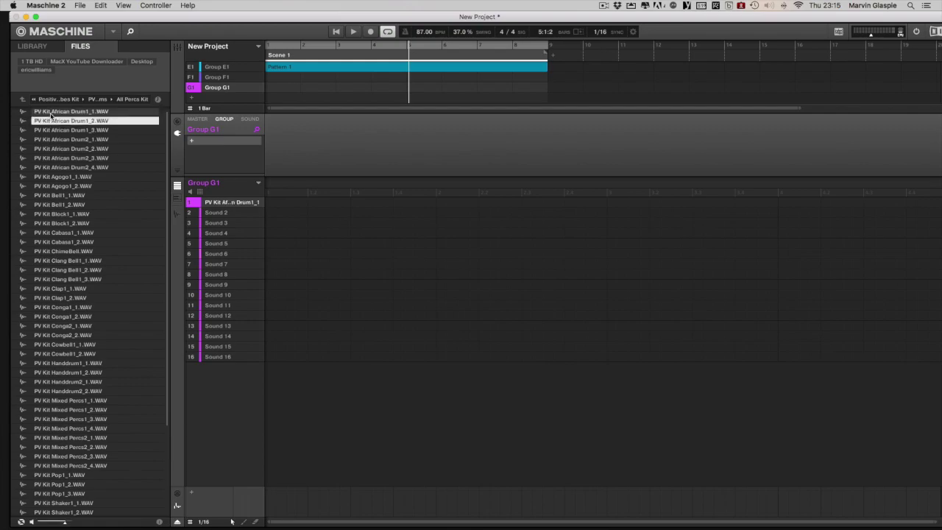
pyautogui.press('Down')
pyautogui.press('Down')
pyautogui.press('Down')
pyautogui.press('Down')
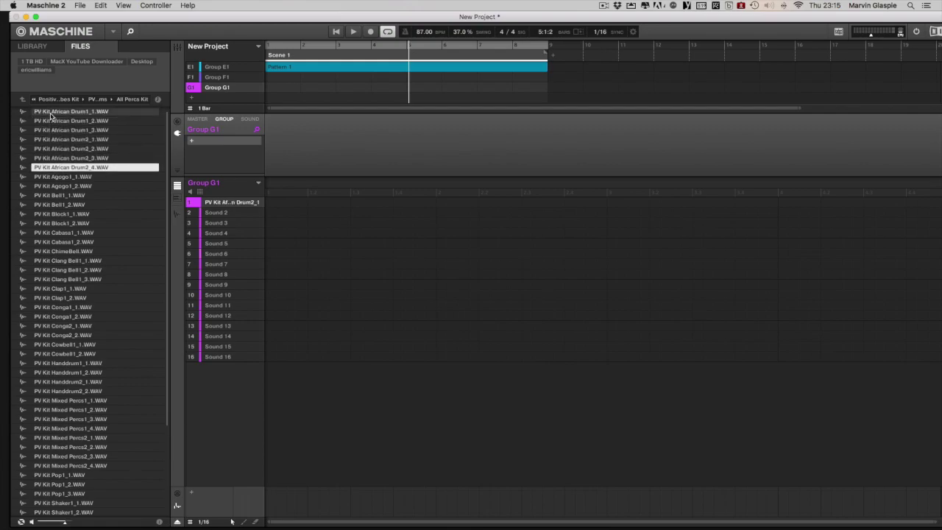
pyautogui.press('Down')
pyautogui.press('Down')
pyautogui.press('Down')
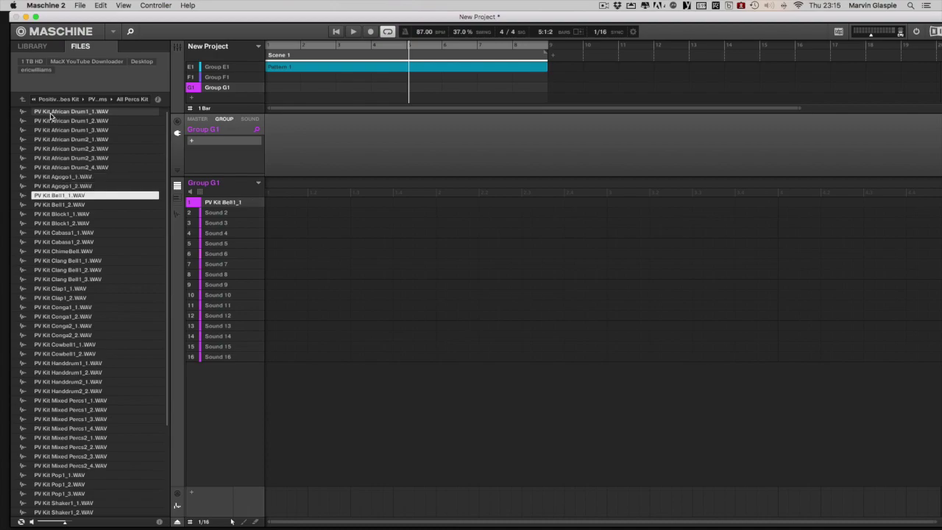
# Audition the percussion samples from PV Kit Bell1_2 through the blocks, cabasas and clang bells to PV Kit Clap1_2
pyautogui.press('Down')
pyautogui.press('Down')
pyautogui.press('Down')
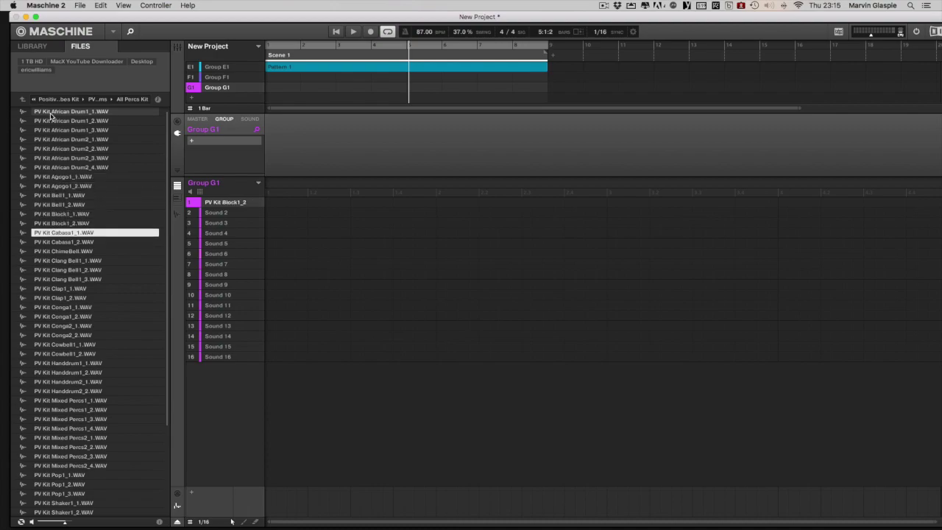
pyautogui.press('Down')
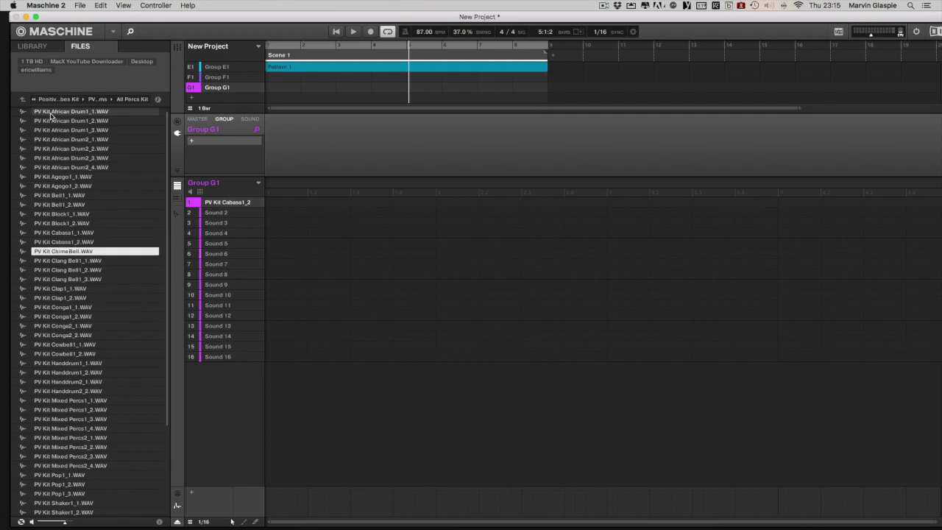
pyautogui.press('Down')
pyautogui.press('Down')
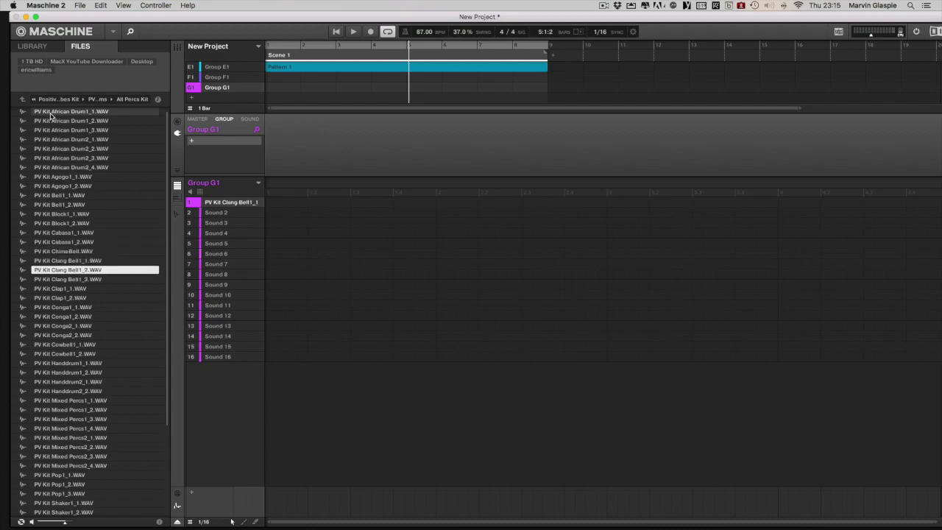
pyautogui.press('Down')
pyautogui.press('Down')
pyautogui.press('Down')
pyautogui.press('Down')
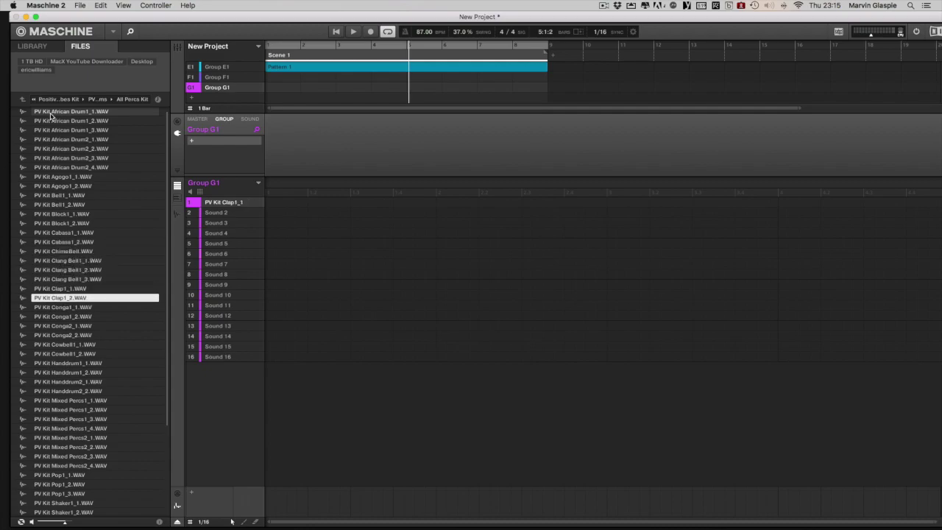
# Audition the conga, cowbell, hand drum and mixed percussion samples, ending with PV Kit Mixed Percs2_1
pyautogui.press('Down')
pyautogui.press('Down')
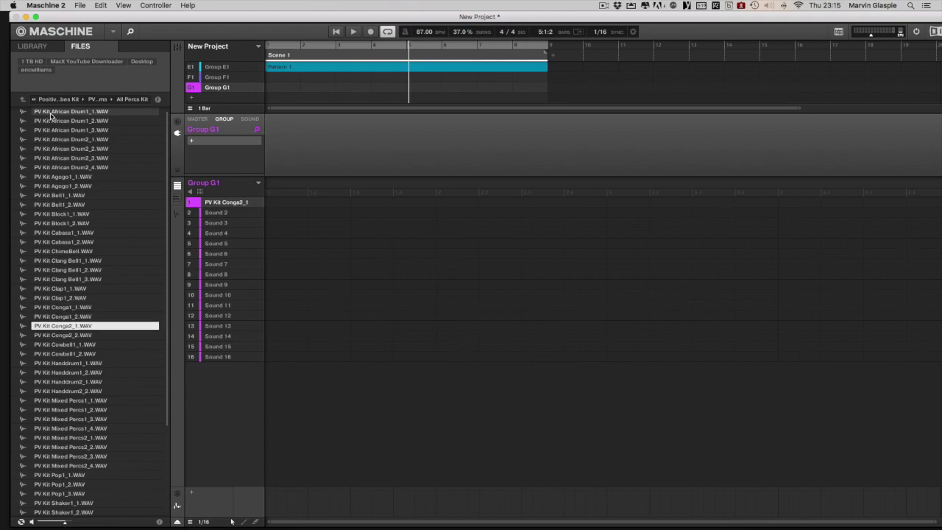
pyautogui.press('Down')
pyautogui.press('Down')
pyautogui.press('Down')
pyautogui.press('Down')
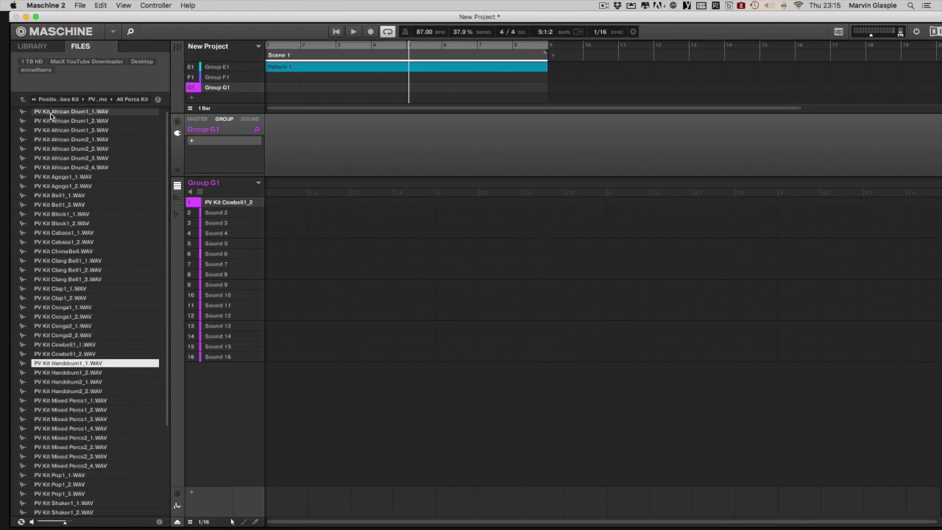
pyautogui.press('Down')
pyautogui.press('Down')
pyautogui.press('Down')
pyautogui.press('Down')
pyautogui.press('Down')
pyautogui.press('Down')
pyautogui.press('Down')
pyautogui.press('Down')
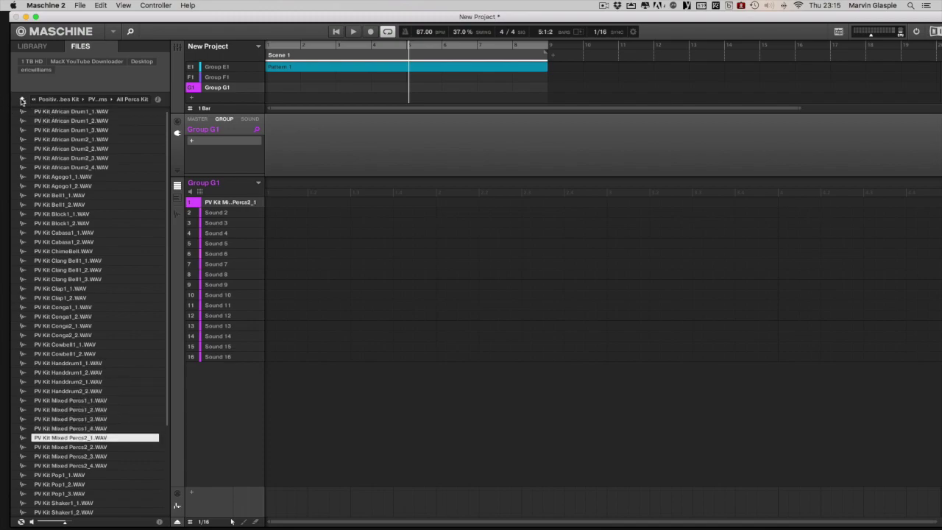
# Return to the PV Drums folder and open the Drum Kit 1 folder
pyautogui.click(22, 101)
pyautogui.click(49, 128)
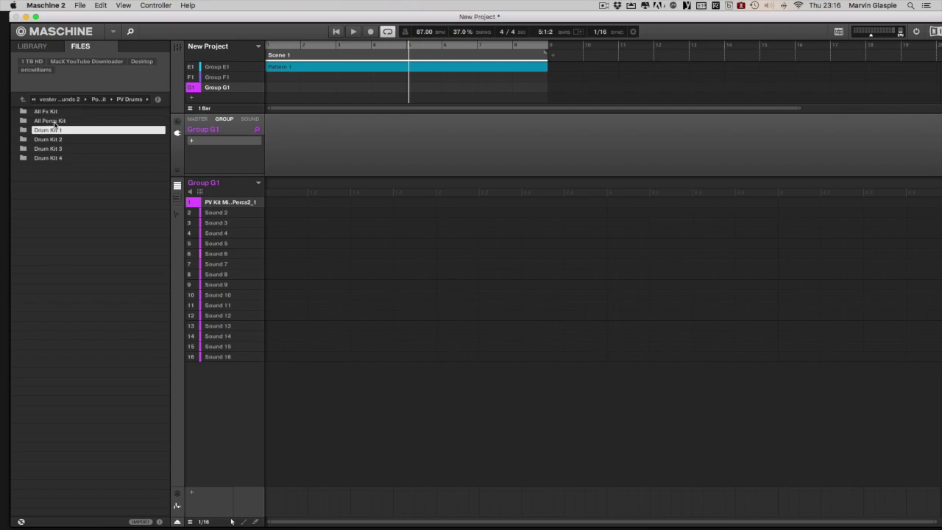
pyautogui.doubleClick(49, 128)
# Audition the Drum Kit 1 kicks and snares on the first sound, from K1R1P1 Kick1_1 to K1R2P1 Kick1_3
pyautogui.click(72, 112)
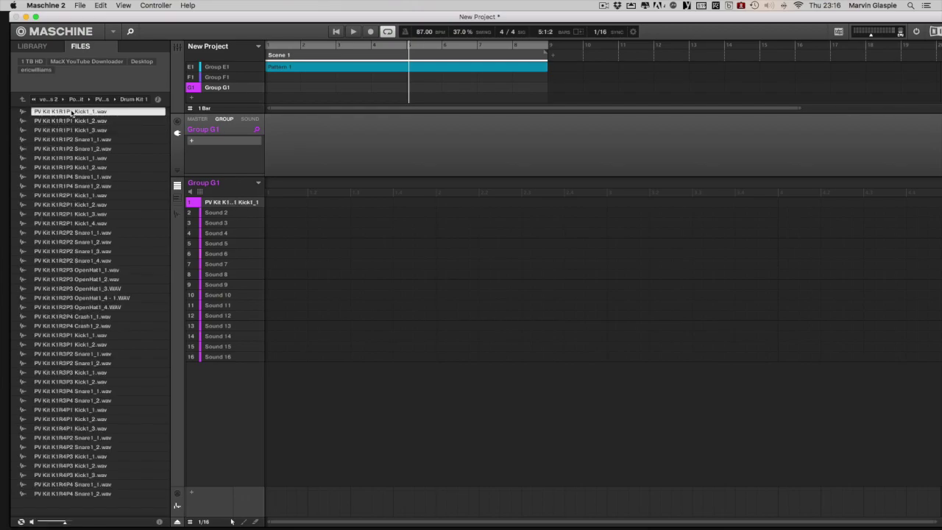
pyautogui.press('Down')
pyautogui.press('Down')
pyautogui.press('Down')
pyautogui.press('Down')
pyautogui.press('Down')
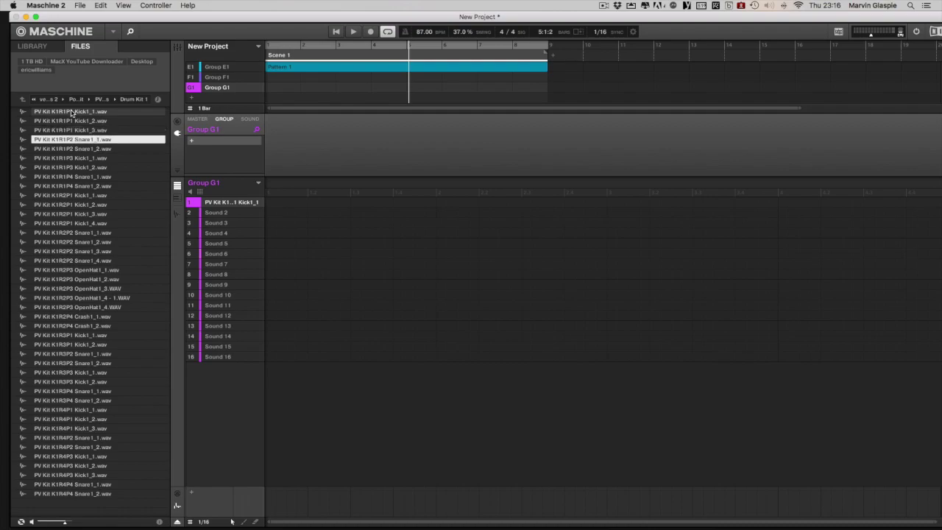
pyautogui.press('Down')
pyautogui.press('Down')
pyautogui.press('Down')
pyautogui.press('Down')
pyautogui.press('Down')
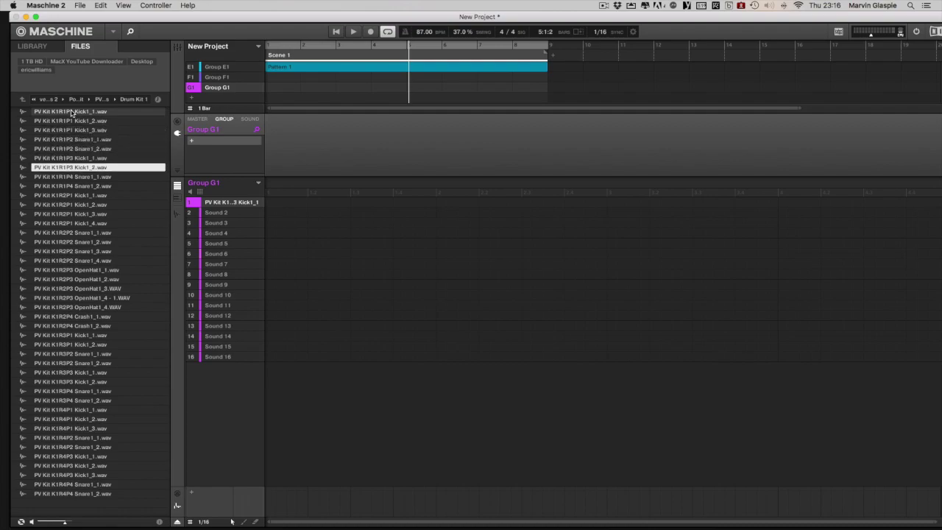
pyautogui.press('Down')
pyautogui.press('Down')
pyautogui.press('Down')
pyautogui.press('Down')
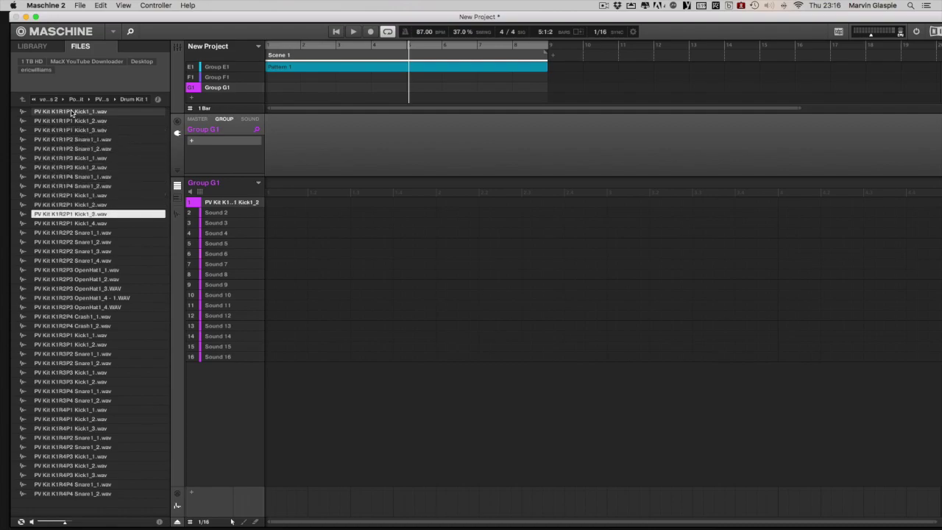
# Audition the Drum Kit 1 samples from K1R2P1 Kick1_4 through the snares and open hats to K1R2P4 Crash1_1
pyautogui.press('Down')
pyautogui.press('Down')
pyautogui.press('Down')
pyautogui.press('Down')
pyautogui.press('Down')
pyautogui.press('Down')
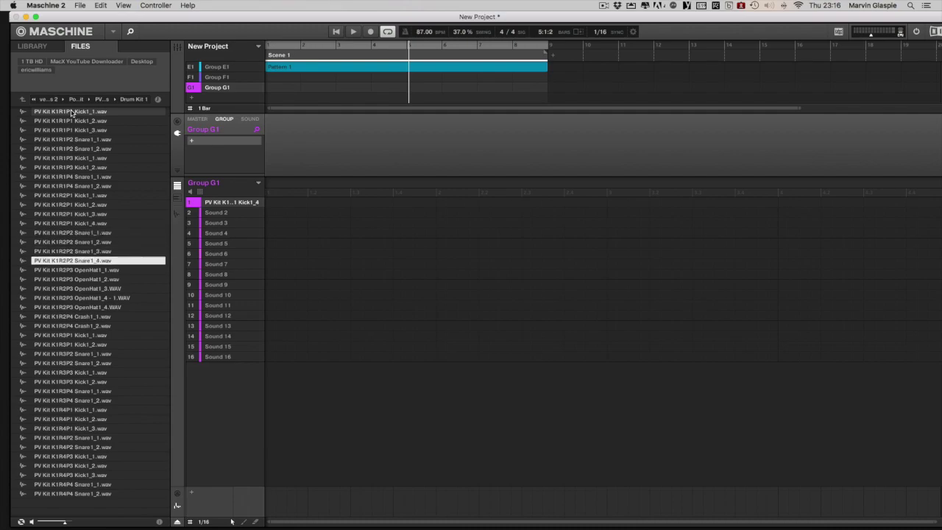
pyautogui.press('Down')
pyautogui.press('Down')
pyautogui.press('Down')
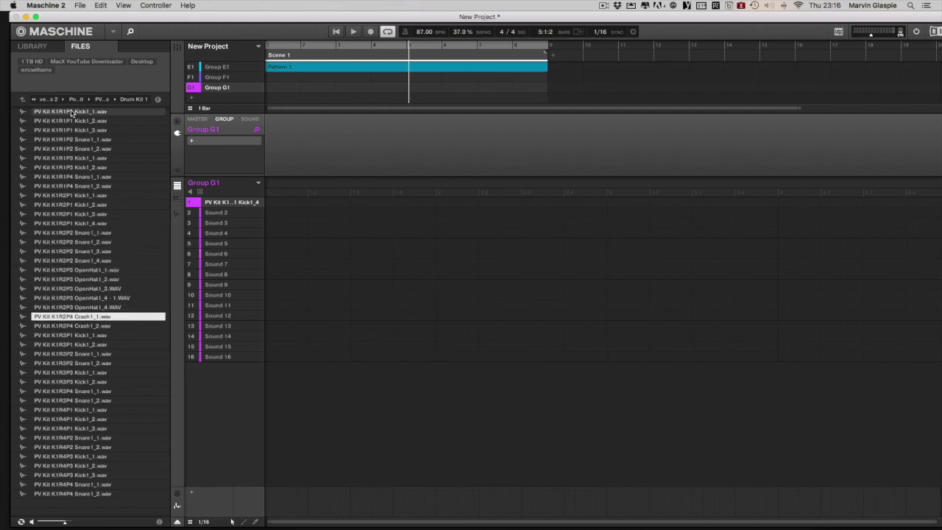
# Audition the Drum Kit 1 samples from K1R2P4 Crash1_2 to K1R3P3 Kick1_2 on the first sound
pyautogui.press('Down')
pyautogui.press('Down')
pyautogui.press('Down')
pyautogui.press('Down')
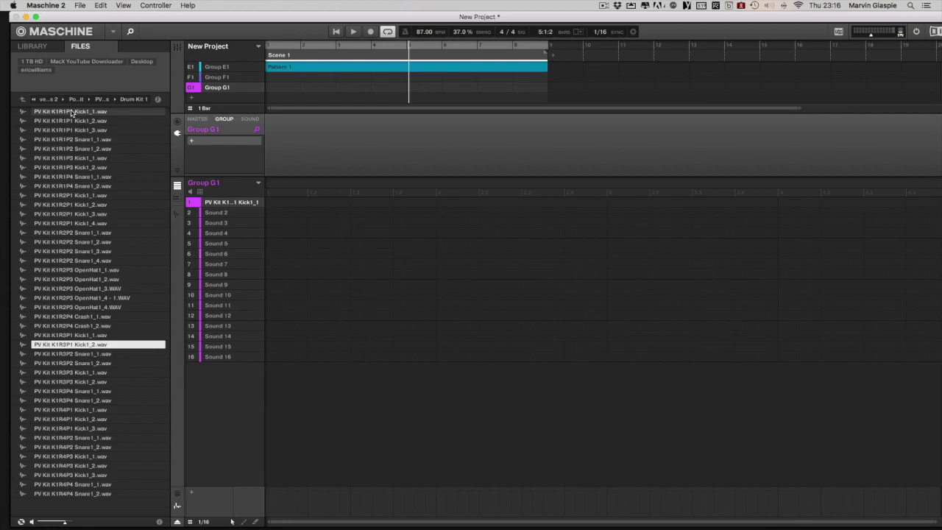
pyautogui.press('Down')
pyautogui.press('Down')
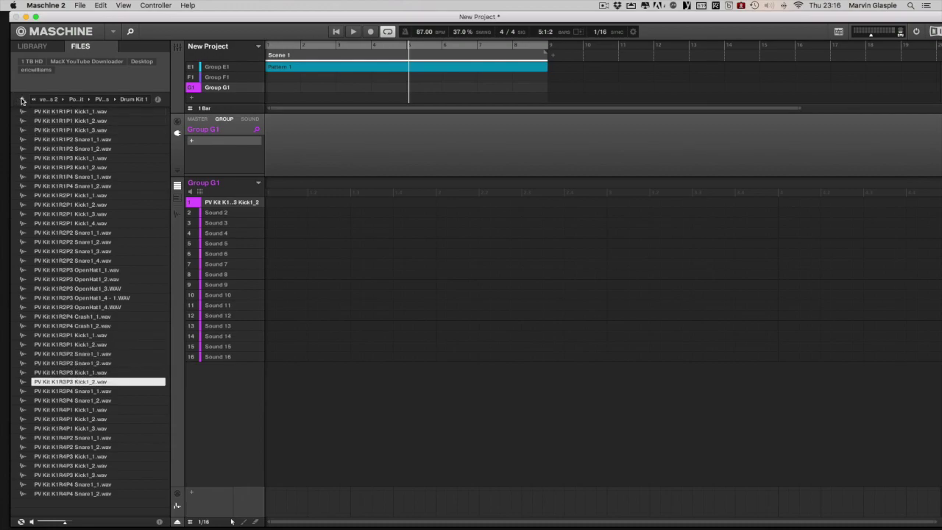
# Return to the PV Drums folder and open the Drum Kit 2 folder
pyautogui.click(23, 101)
pyautogui.click(45, 140)
pyautogui.doubleClick(44, 140)
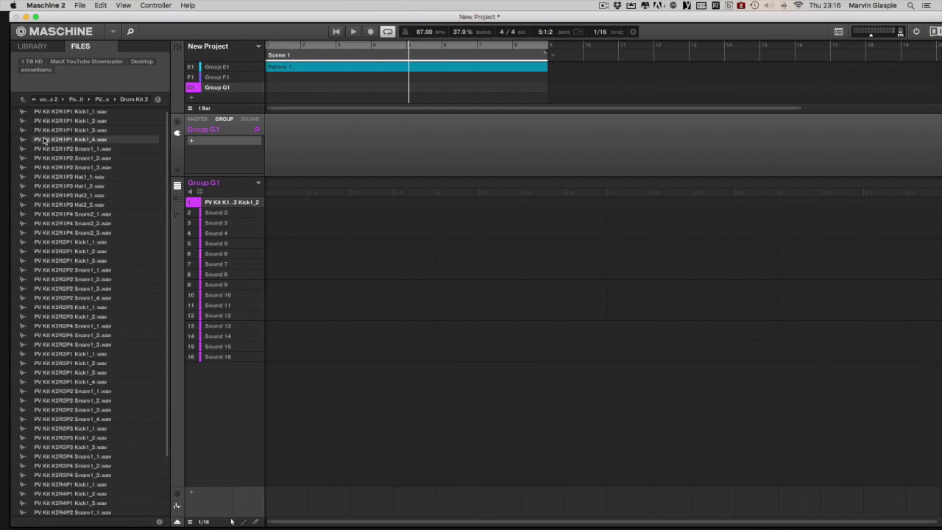
# Audition the Drum Kit 2 kicks, snares and hats on the first sound, from K2R1P1 Kick1_1 to K2R2P4 Snare1_2
pyautogui.click(71, 111)
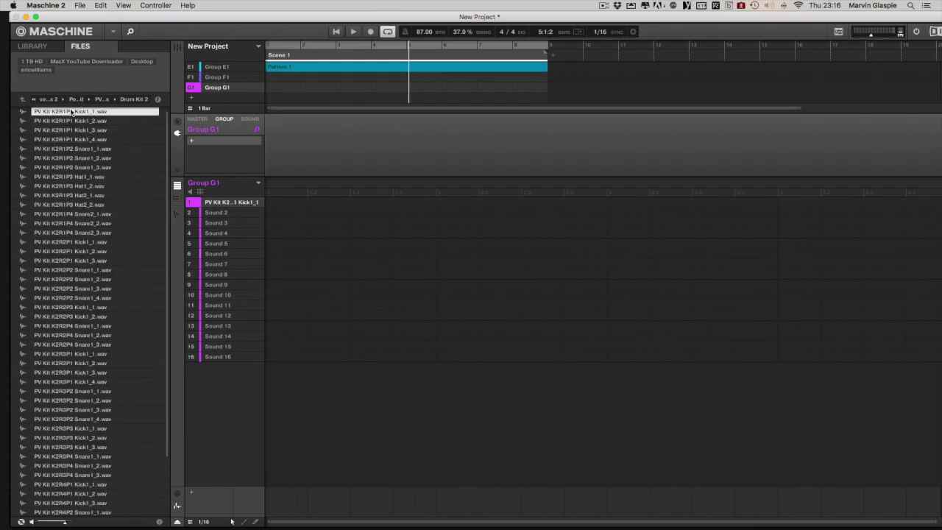
pyautogui.press('Down')
pyautogui.press('Down')
pyautogui.press('Down')
pyautogui.press('Down')
pyautogui.press('Down')
pyautogui.press('Down')
pyautogui.press('Down')
pyautogui.press('Down')
pyautogui.press('Down')
pyautogui.press('Down')
pyautogui.press('Down')
pyautogui.press('Down')
pyautogui.press('Down')
pyautogui.press('Down')
pyautogui.press('Down')
pyautogui.press('Down')
pyautogui.press('Down')
pyautogui.press('Down')
pyautogui.press('Down')
pyautogui.press('Down')
pyautogui.press('Down')
pyautogui.press('Down')
pyautogui.press('Down')
pyautogui.press('Down')
pyautogui.press('Down')
pyautogui.press('Down')
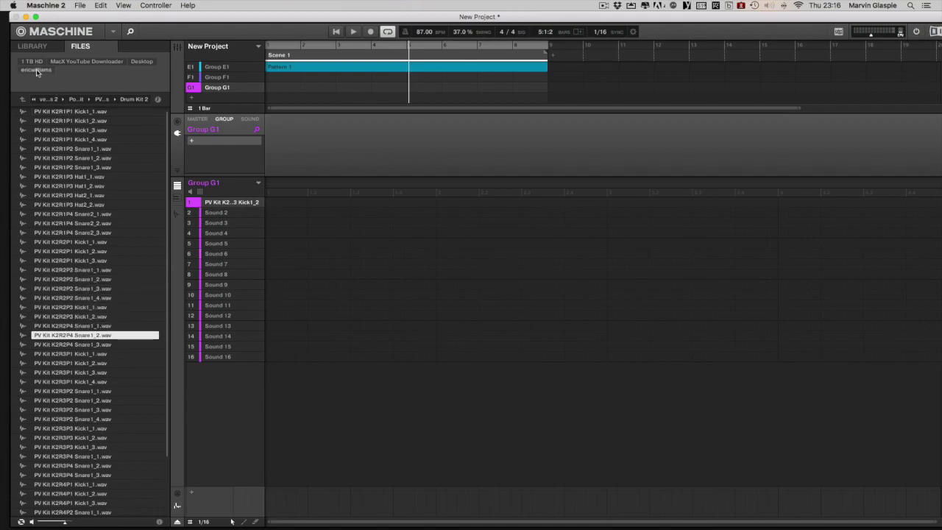
# Continue auditioning the Drum Kit 2 samples from K2R2P4 Snare1_3 to K2R3P2 Snare1_4
pyautogui.press('Down')
pyautogui.press('Down')
pyautogui.press('Down')
pyautogui.press('Down')
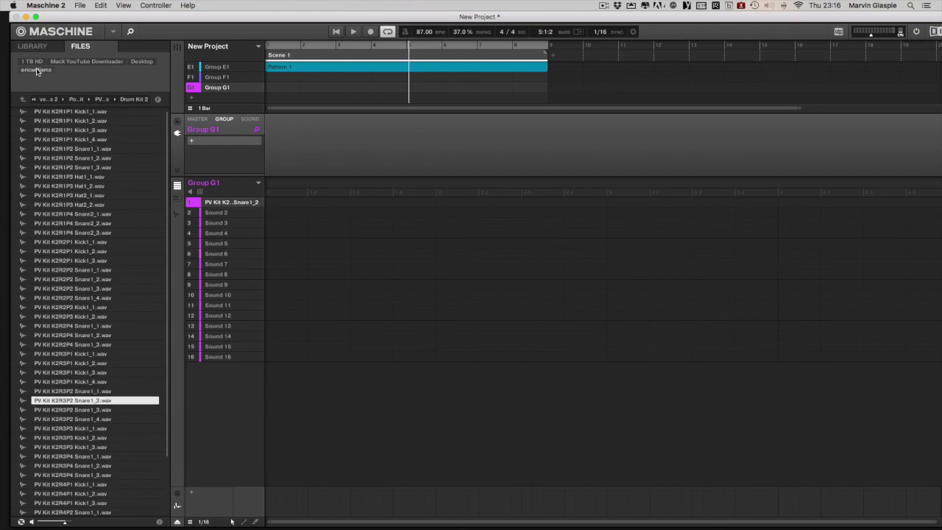
pyautogui.press('Down')
pyautogui.press('Down')
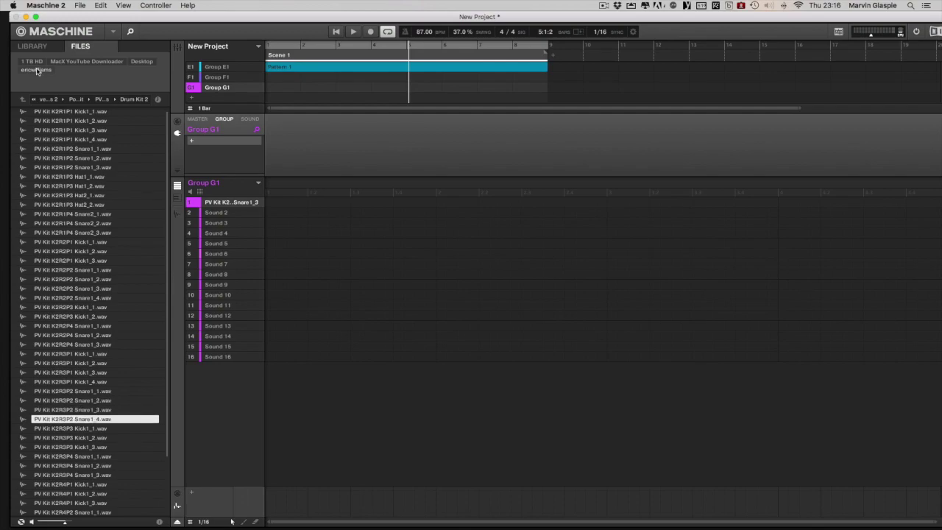
# Continue auditioning the Drum Kit 2 samples from K2R3P3 Kick1_1 to K2R4P1 Kick1_1 on the first sound
pyautogui.press('Down')
pyautogui.press('Down')
pyautogui.press('Down')
pyautogui.press('Down')
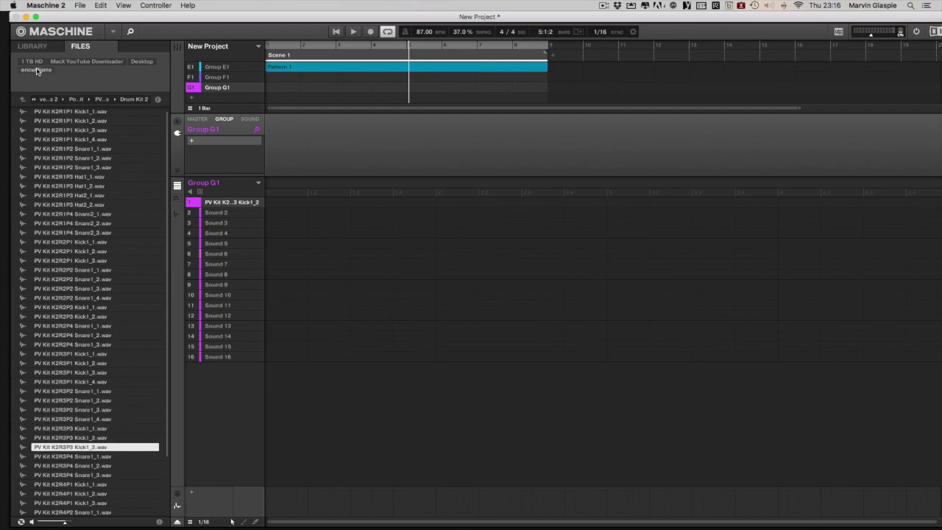
pyautogui.press('Down')
pyautogui.press('Down')
pyautogui.press('Down')
pyautogui.press('Down')
pyautogui.press('Down')
pyautogui.press('Down')
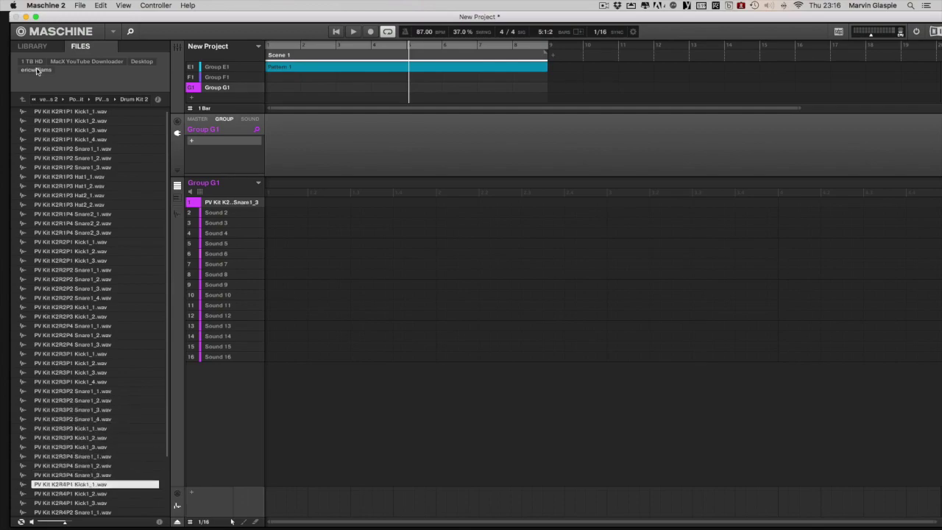
# Audition the remaining Drum Kit 2 samples from K2R4P1 Kick1_2 to K2R4P4 ClapSnare1_2
pyautogui.press('Down')
pyautogui.press('Down')
pyautogui.press('Down')
pyautogui.press('Down')
pyautogui.press('Down')
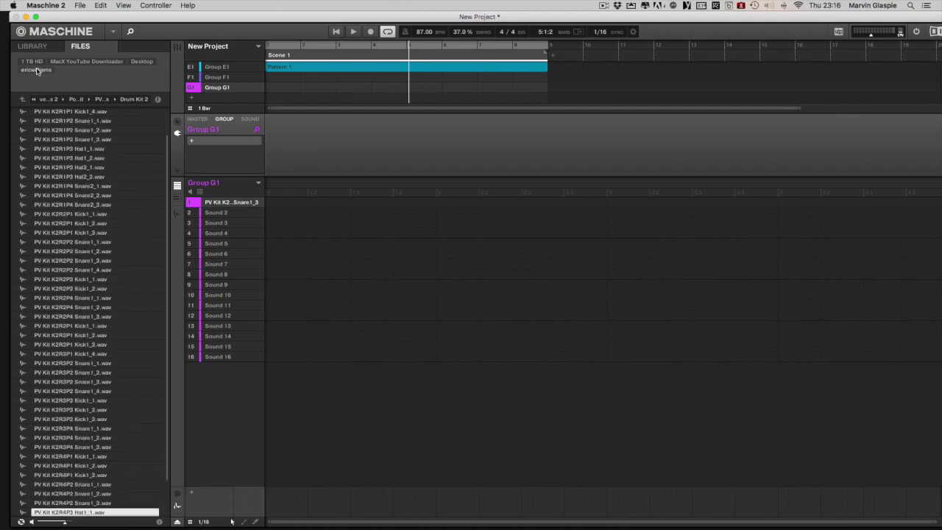
pyautogui.press('Down')
pyautogui.press('Down')
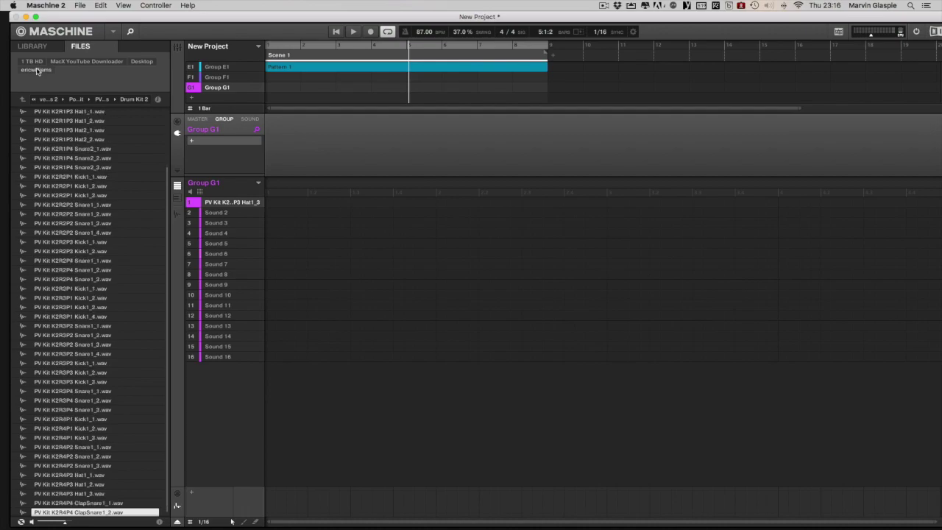
# Audition the last Drum Kit 2 claps, hats and snares again in reverse order, back to K2R4P2 Snare1_1
pyautogui.press('Up')
pyautogui.press('Up')
pyautogui.press('Up')
pyautogui.press('Up')
pyautogui.press('Up')
pyautogui.press('Up')
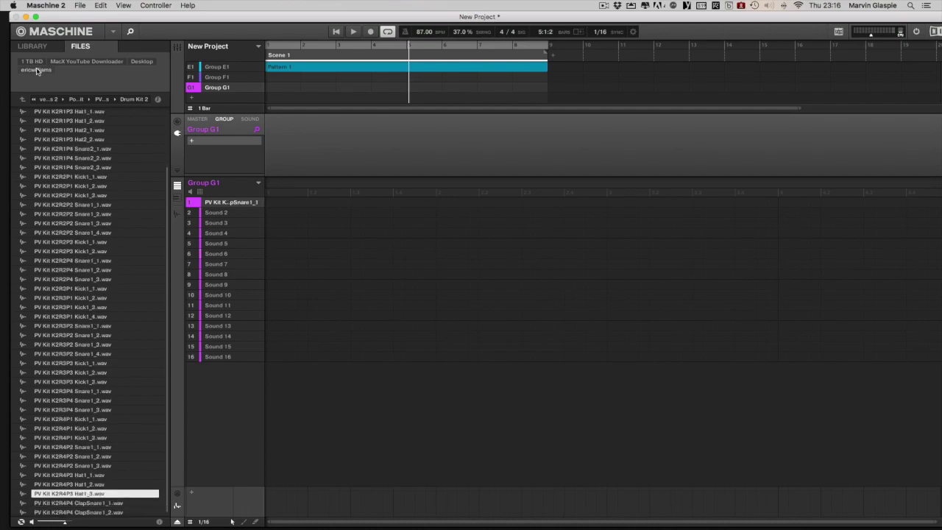
pyautogui.press('Up')
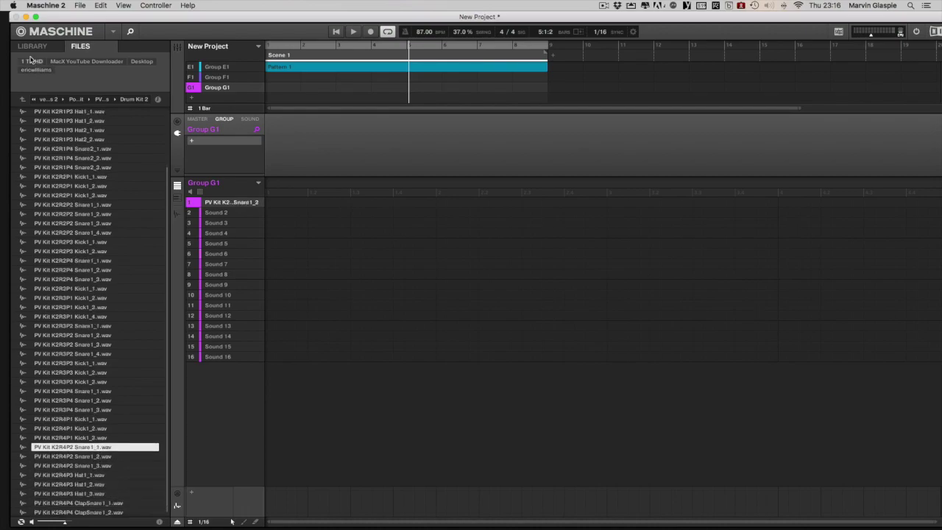
# Return to the PV Drums folder, open the Drum Kit 3 folder and audition K3R1P1 Kick1_1
pyautogui.click(24, 101)
pyautogui.click(50, 148)
pyautogui.doubleClick(50, 149)
pyautogui.click(61, 113)
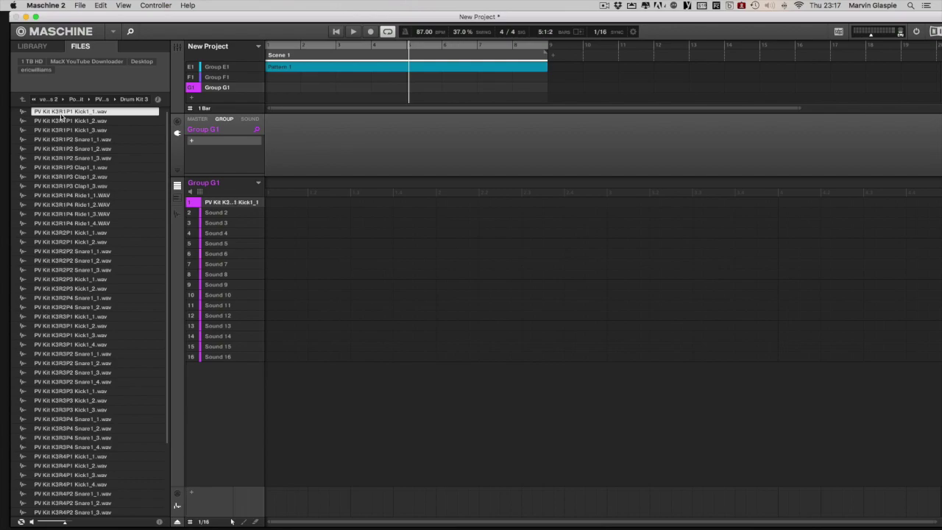
# Audition the Drum Kit 3 kicks, snares and claps from K3R1P1 Kick1_2 to K3R1P3 Clap1_3 on the first sound
pyautogui.press('Down')
pyautogui.press('Down')
pyautogui.press('Down')
pyautogui.press('Down')
pyautogui.press('Down')
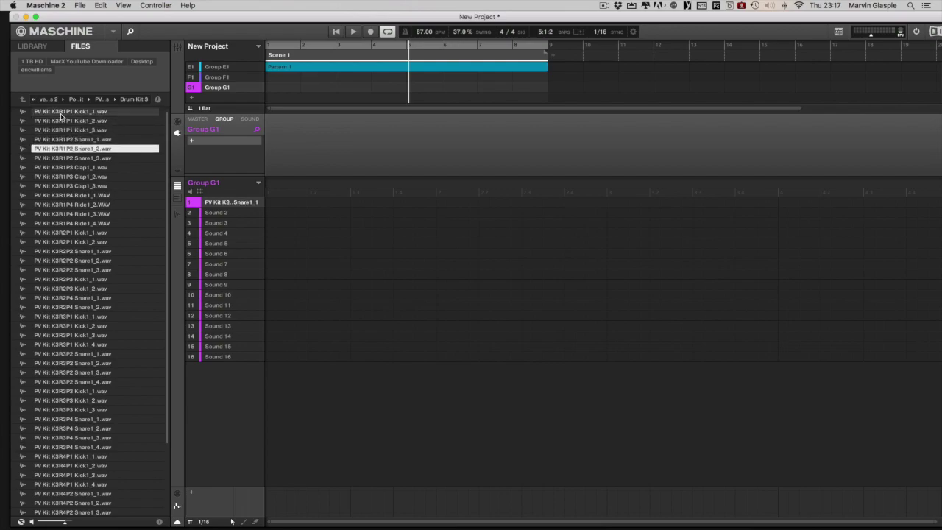
pyautogui.press('Down')
pyautogui.press('Down')
pyautogui.press('Down')
pyautogui.press('Down')
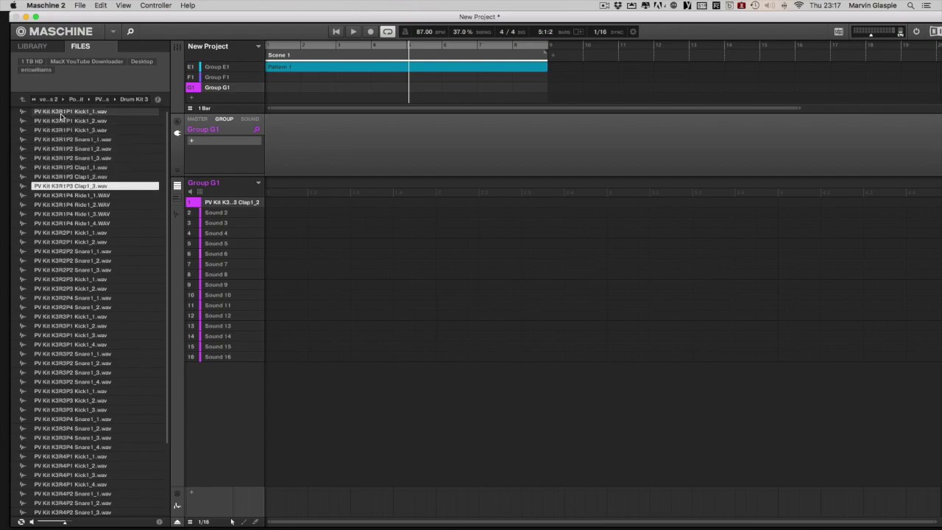
# Audition the four Drum Kit 3 rides K3R1P4 Ride1_1 to Ride1_4 and the kick K3R2P1 Kick1_1
pyautogui.press('Down')
pyautogui.press('Down')
pyautogui.press('Down')
pyautogui.press('Down')
pyautogui.press('Down')
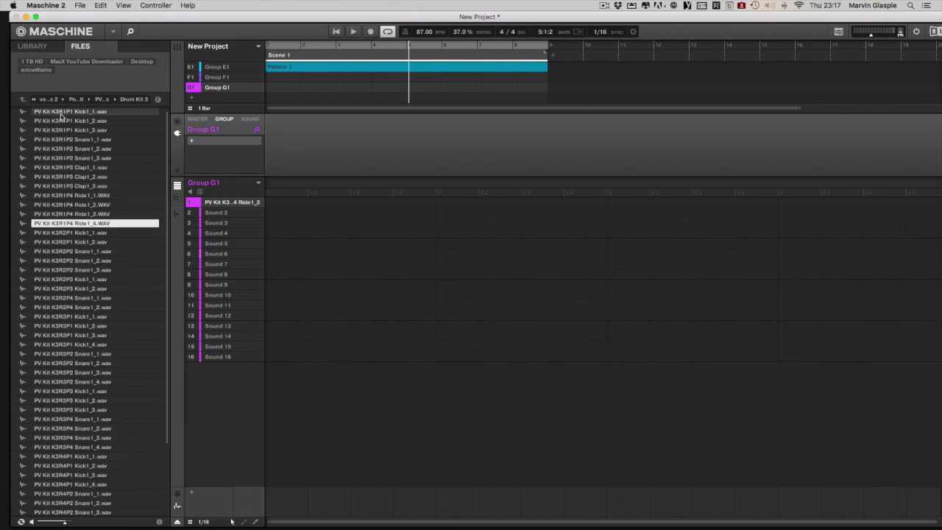
pyautogui.press('Up')
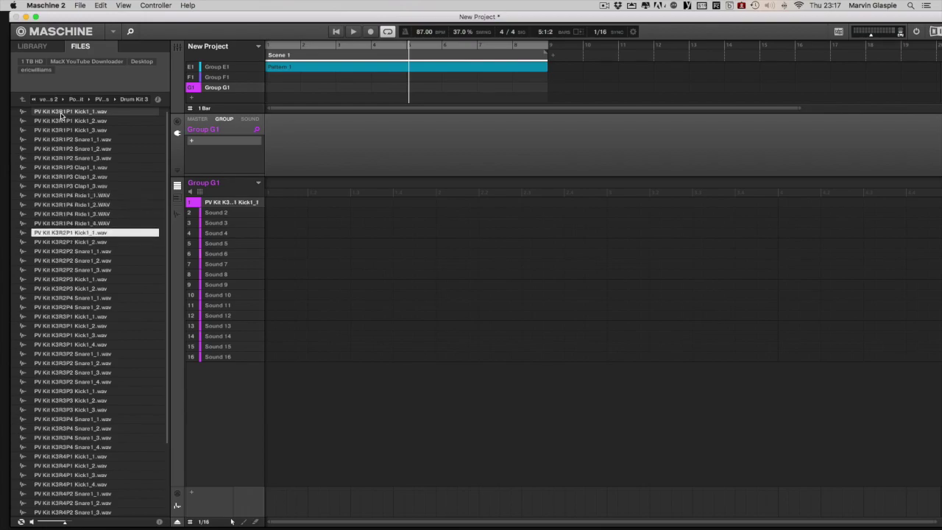
# Continue auditioning the Drum Kit 3 kicks and snares from K3R2P1 Kick1_2 to K3R2P3 Kick1_2
pyautogui.press('Down')
pyautogui.press('Down')
pyautogui.press('Down')
pyautogui.press('Down')
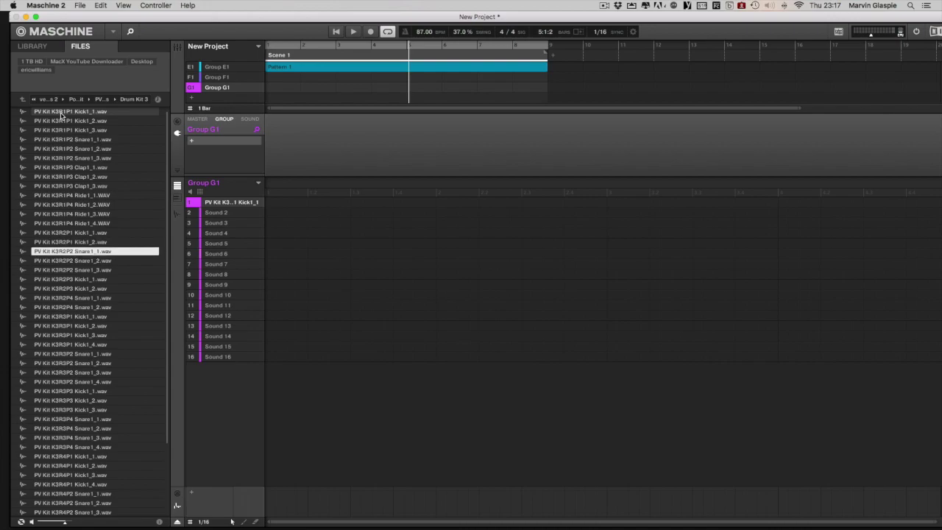
pyautogui.press('Down')
pyautogui.press('Down')
pyautogui.press('Down')
pyautogui.press('Down')
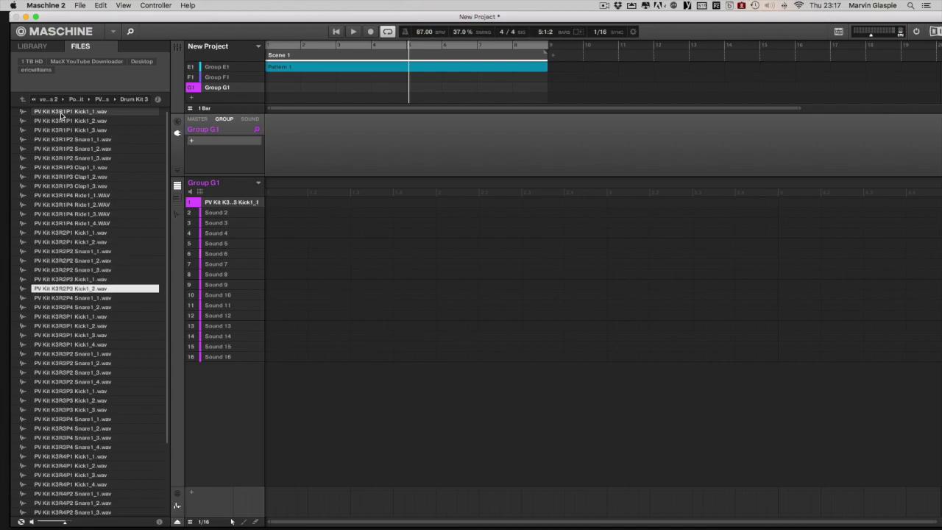
# Audition the Drum Kit 3 samples from K3R2P4 Snare1_1 to K3R3P2 Snare1_4
pyautogui.press('Down')
pyautogui.press('Down')
pyautogui.press('Down')
pyautogui.press('Down')
pyautogui.press('Down')
pyautogui.press('Down')
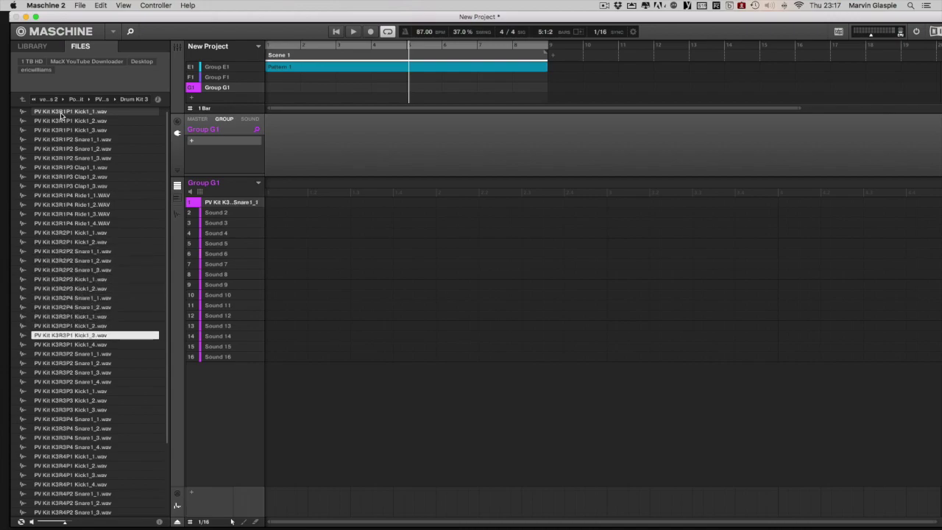
pyautogui.press('Down')
pyautogui.press('Down')
pyautogui.press('Down')
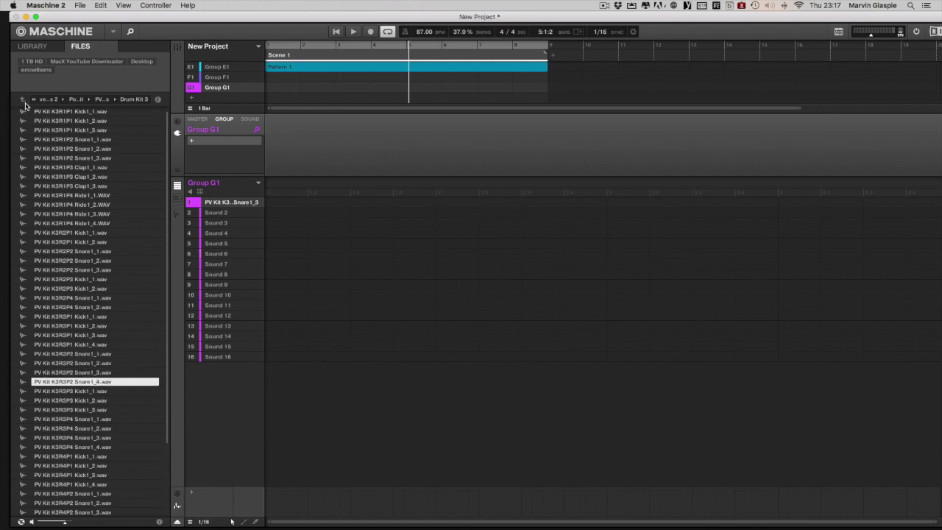
# Return to the PV Drums folder, open the Drum Kit 4 folder and audition K4R1P1 Kick1_1
pyautogui.click(24, 102)
pyautogui.doubleClick(59, 159)
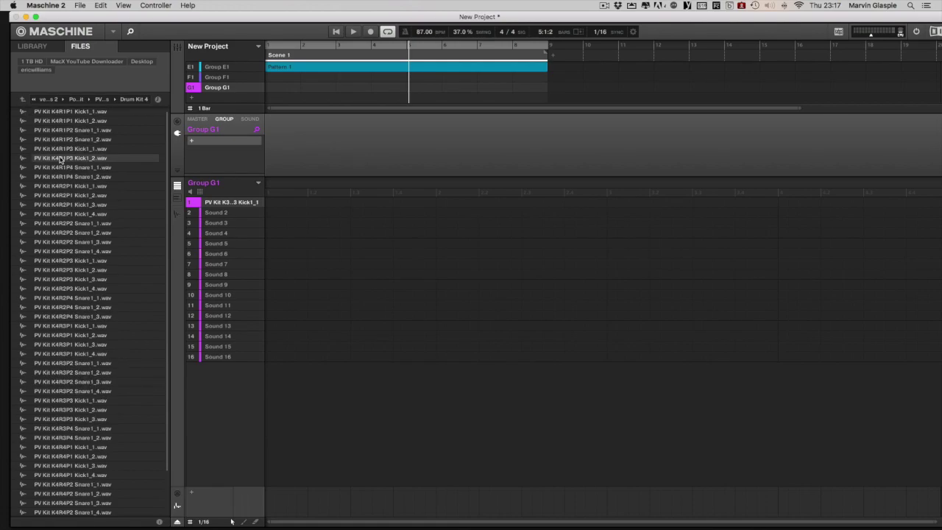
pyautogui.click(75, 115)
# Audition the Drum Kit 4 kicks and snares from K4R1P1 Kick1_2 to K4R1P4 Snare1_2 on the first sound
pyautogui.press('Down')
pyautogui.press('Down')
pyautogui.press('Down')
pyautogui.press('Down')
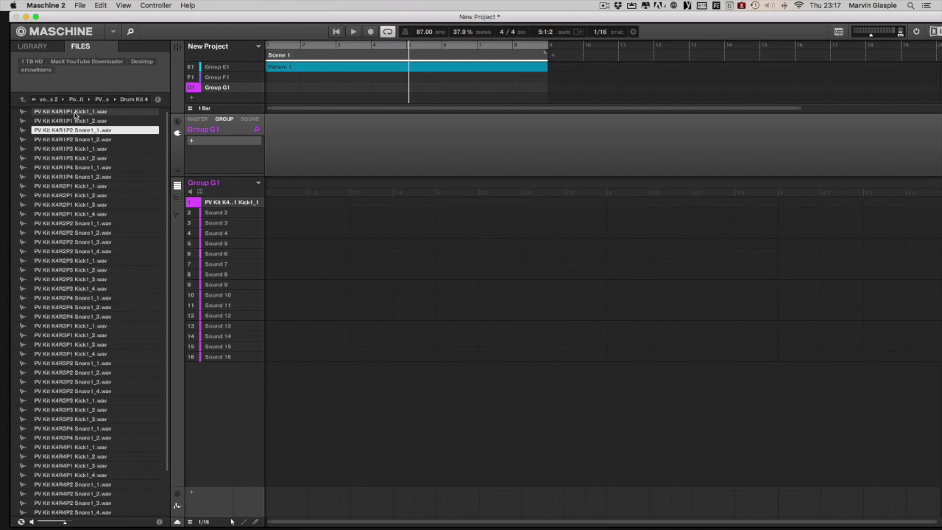
pyautogui.press('Down')
pyautogui.press('Down')
pyautogui.press('Down')
pyautogui.press('Down')
pyautogui.press('Down')
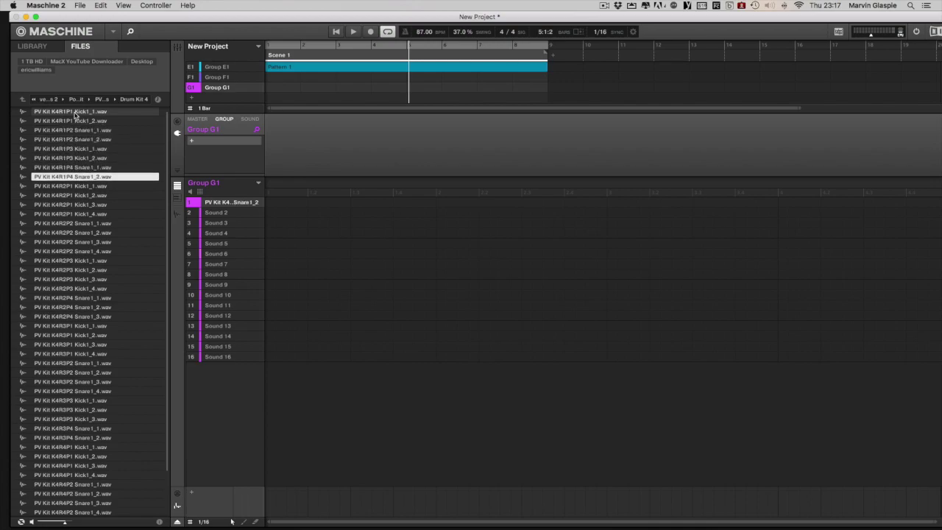
# Continue auditioning the Drum Kit 4 samples from K4R2P1 Kick1_1 to K4R2P3 Kick1_1
pyautogui.press('Down')
pyautogui.press('Down')
pyautogui.press('Down')
pyautogui.press('Down')
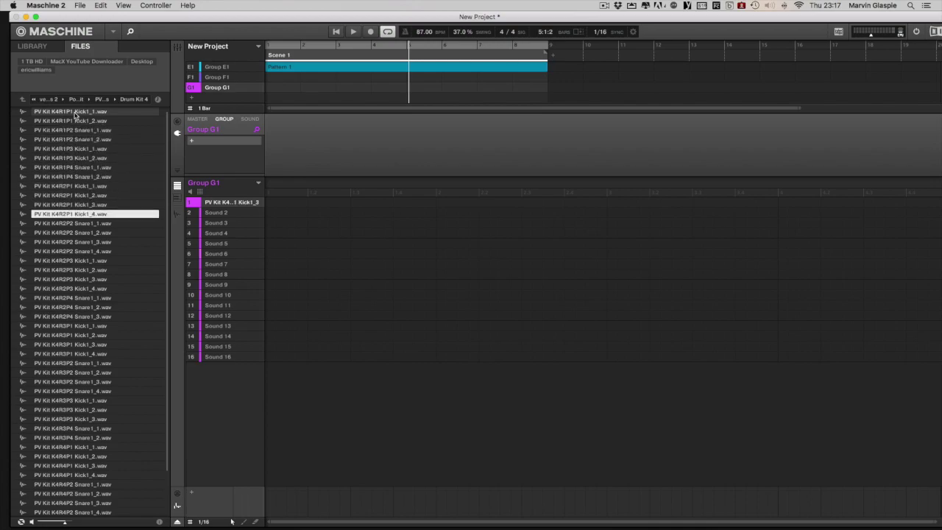
pyautogui.press('Down')
pyautogui.press('Down')
pyautogui.press('Down')
pyautogui.press('Down')
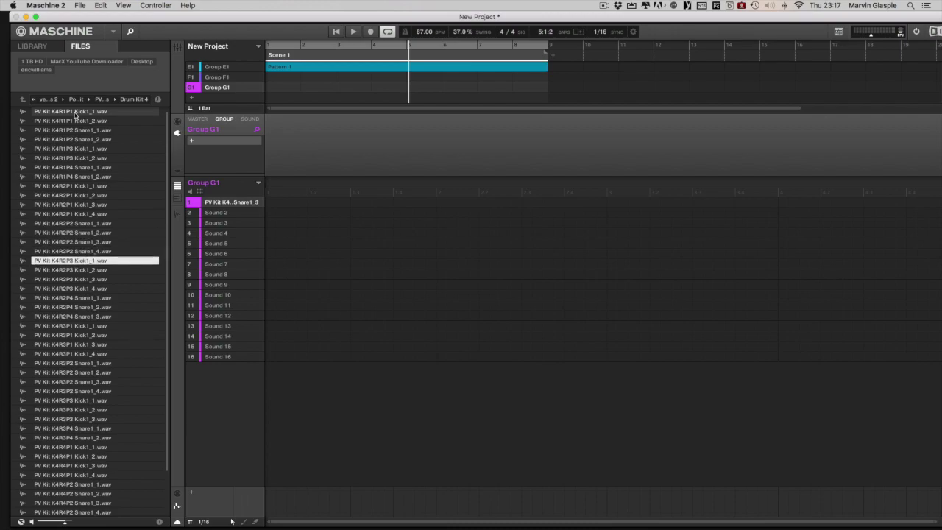
# Step back one Drum Kit 4 sample, then audition the kicks and snares through K4R2P4 Snare1_3
pyautogui.press('Up')
pyautogui.press('Down')
pyautogui.press('Down')
pyautogui.press('Down')
pyautogui.press('Down')
pyautogui.press('Down')
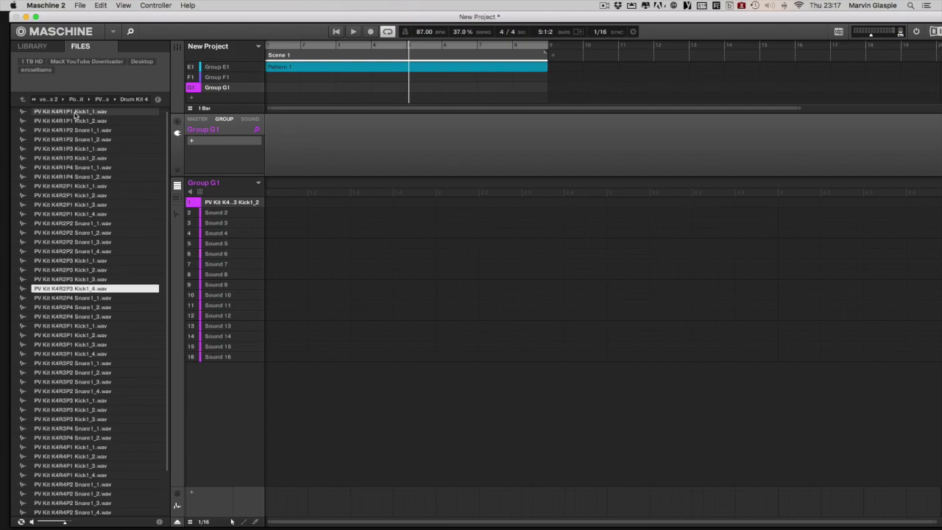
pyautogui.press('Down')
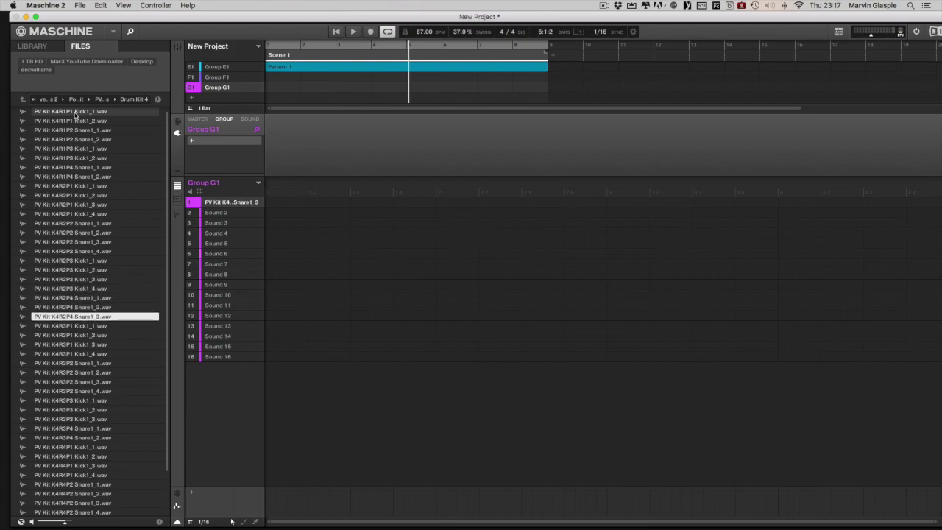
# Audition the Drum Kit 4 kicks from K4R3P1 Kick1_1 to K4R3P1 Kick1_3
pyautogui.press('Down')
pyautogui.press('Up')
pyautogui.press('Down')
pyautogui.press('Down')
pyautogui.press('Down')
pyautogui.press('Down')
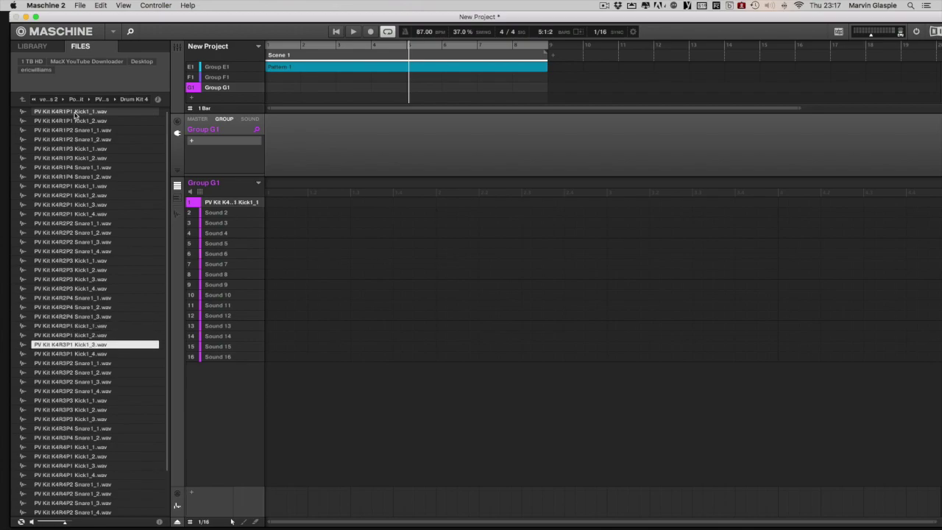
# Audition the Drum Kit 4 samples from K4R3P1 Kick1_4 through the K4R3P2 snares to K4R3P3 Kick1_1
pyautogui.press('Down')
pyautogui.press('Down')
pyautogui.press('Down')
pyautogui.press('Down')
pyautogui.press('Down')
pyautogui.press('Down')
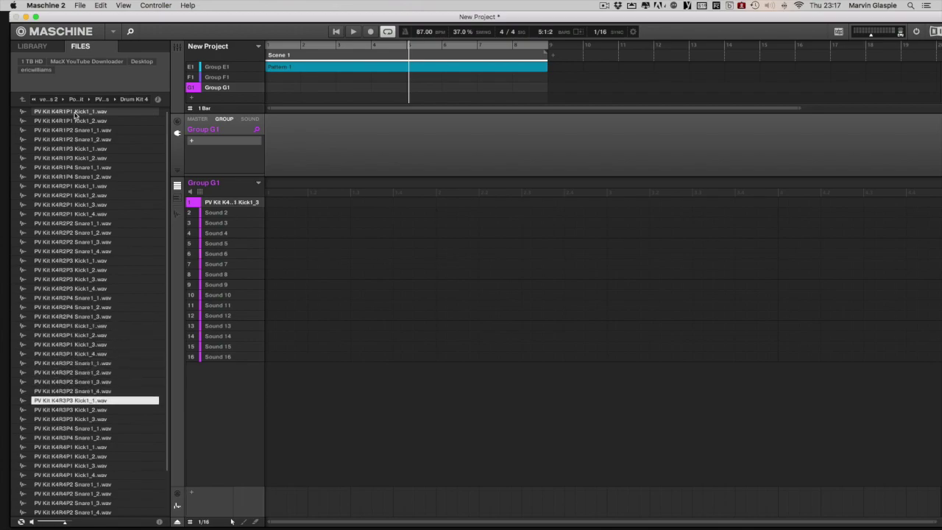
# Continue auditioning the Drum Kit 4 samples from K4R3P3 Kick1_2 to K4R4P1 Kick1_1
pyautogui.press('Down')
pyautogui.press('Down')
pyautogui.press('Down')
pyautogui.press('Down')
pyautogui.press('Down')
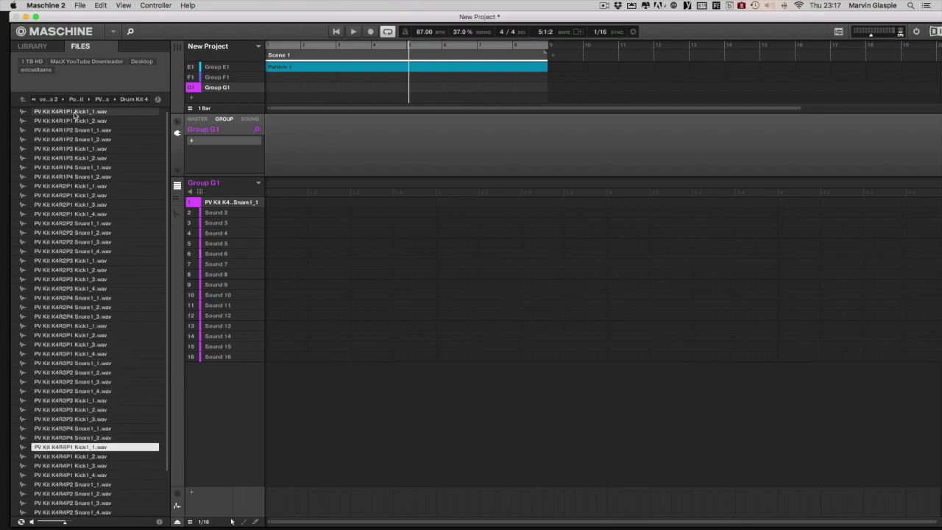
# Audition further Drum Kit 4 kicks and snares, starting from K4R4P1 Kick1_2
pyautogui.press('Down')
pyautogui.press('Down')
pyautogui.press('Down')
pyautogui.press('Down')
pyautogui.press('Down')
pyautogui.press('Down')
pyautogui.press('Down')
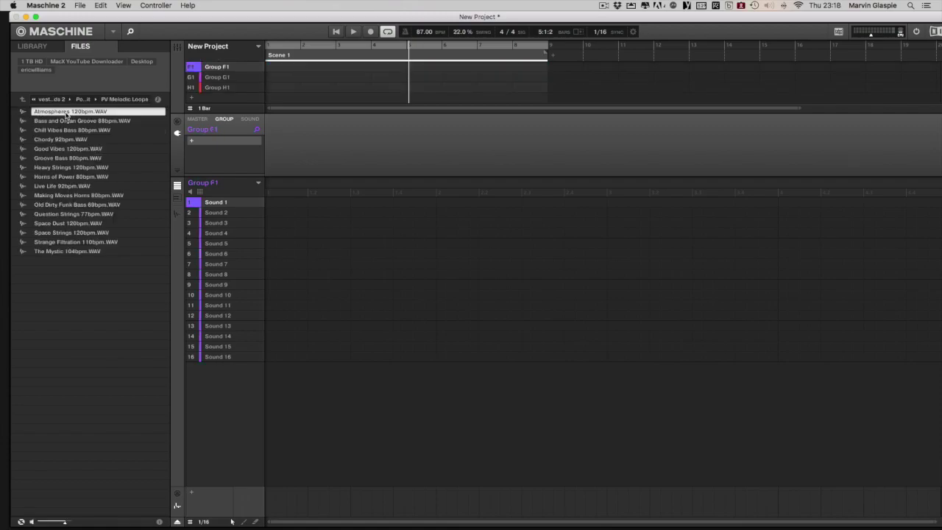
# Audition the PV Melodic Loops on the first sound of Group F1, from Atmospheres 120bpm to Good Vibes 120bpm
pyautogui.doubleClick(66, 114)
pyautogui.press('Down')
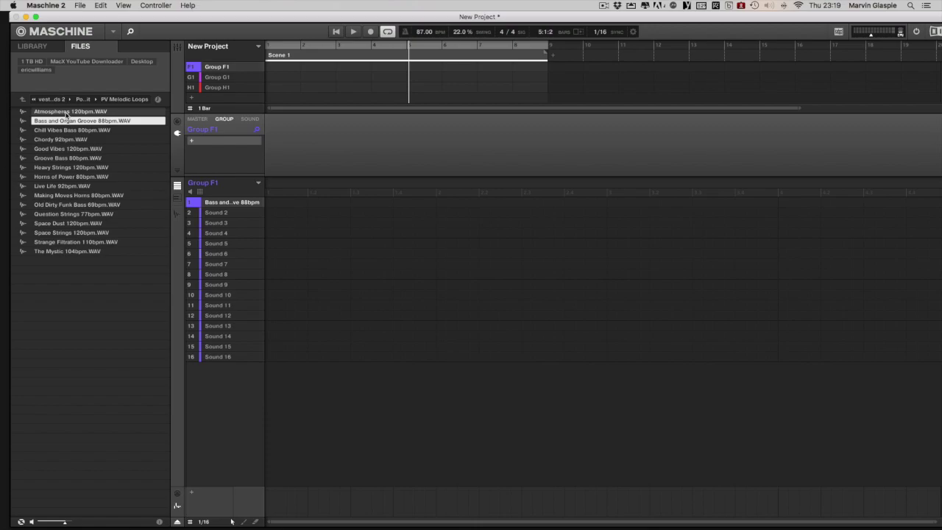
pyautogui.press('Down')
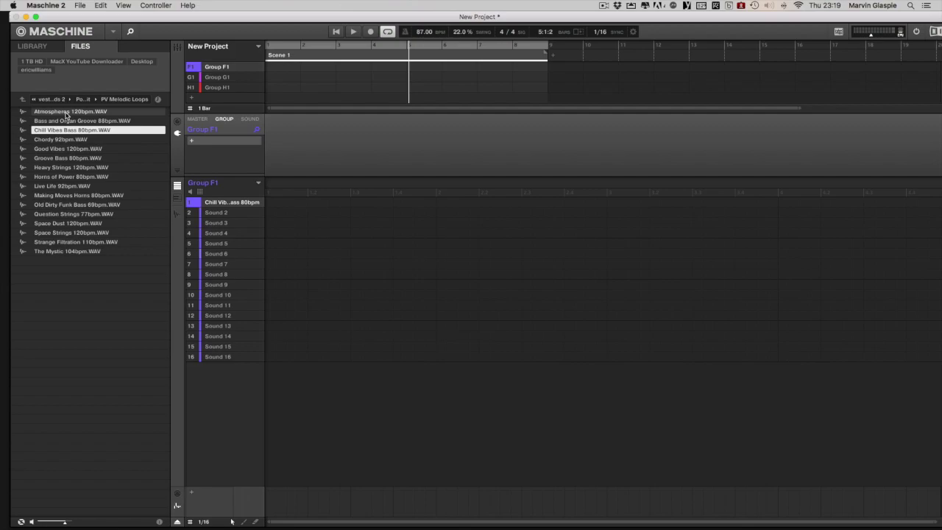
pyautogui.press('Down')
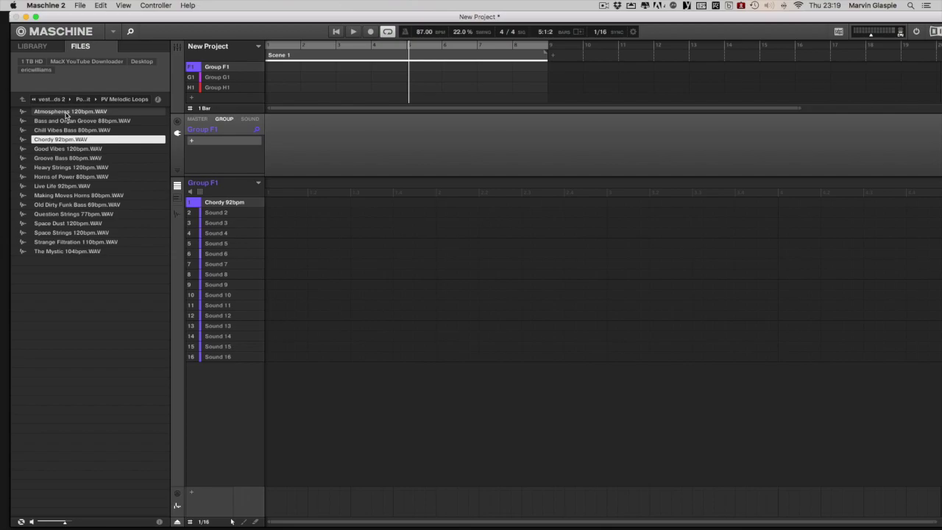
pyautogui.press('Down')
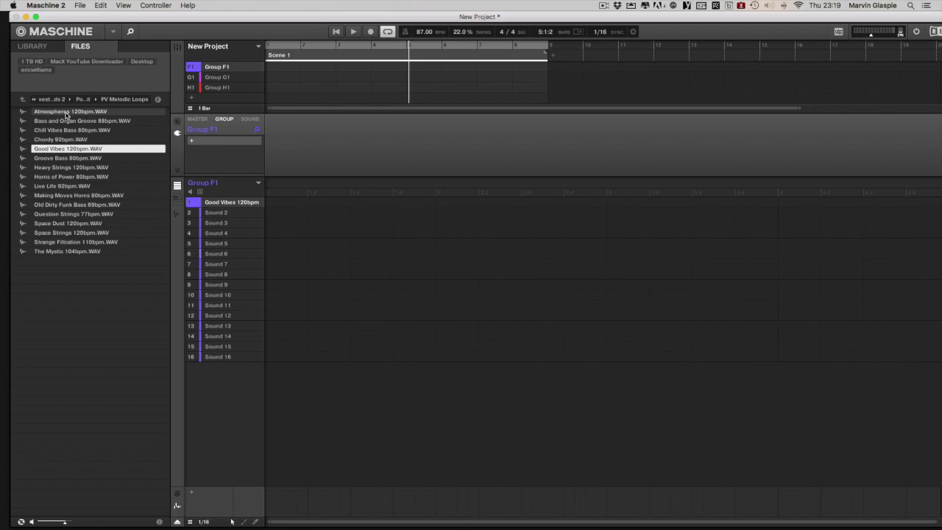
# Continue auditioning the PV Melodic Loops from Groove Bass 80bpm to Making Moves Horns 80bpm
pyautogui.press('Down')
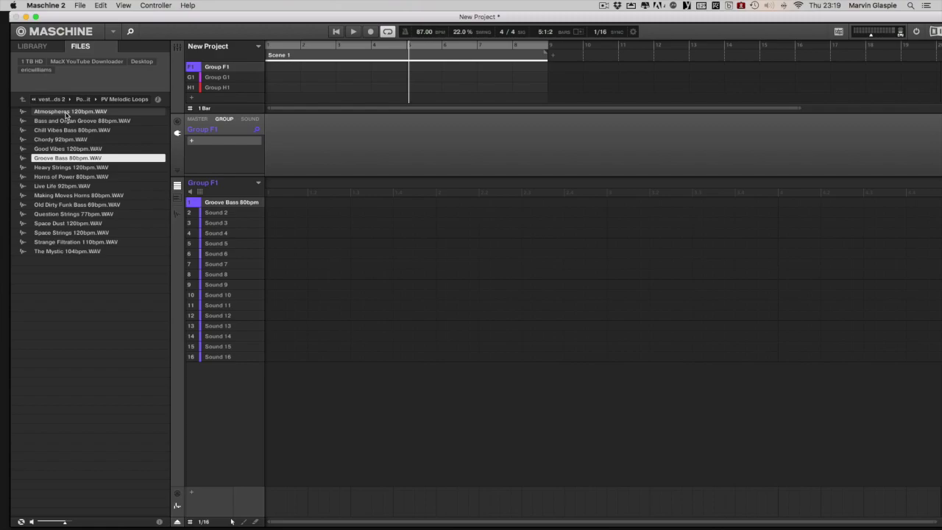
pyautogui.press('Down')
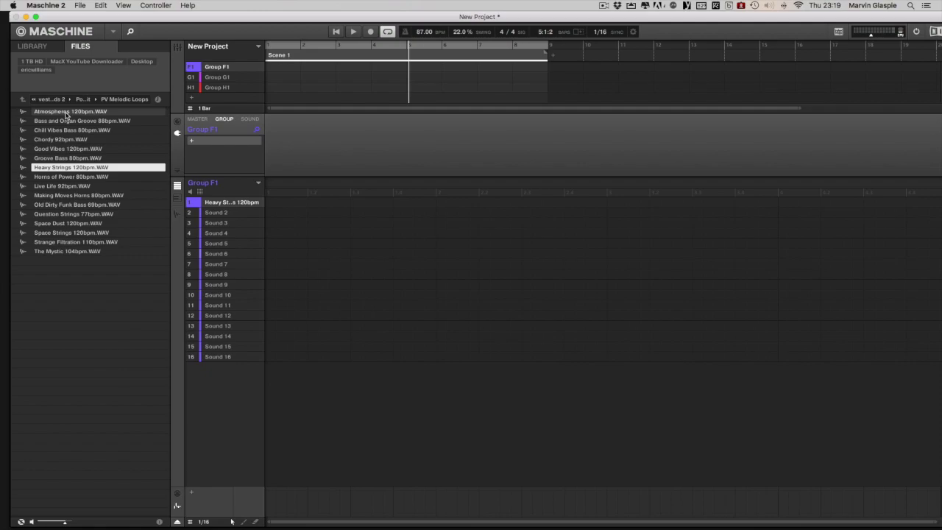
pyautogui.press('Down')
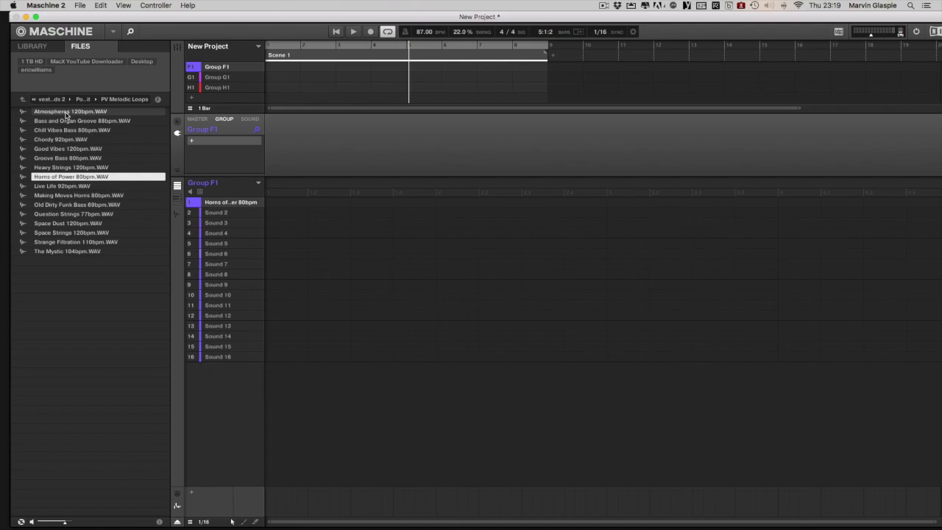
pyautogui.press('Down')
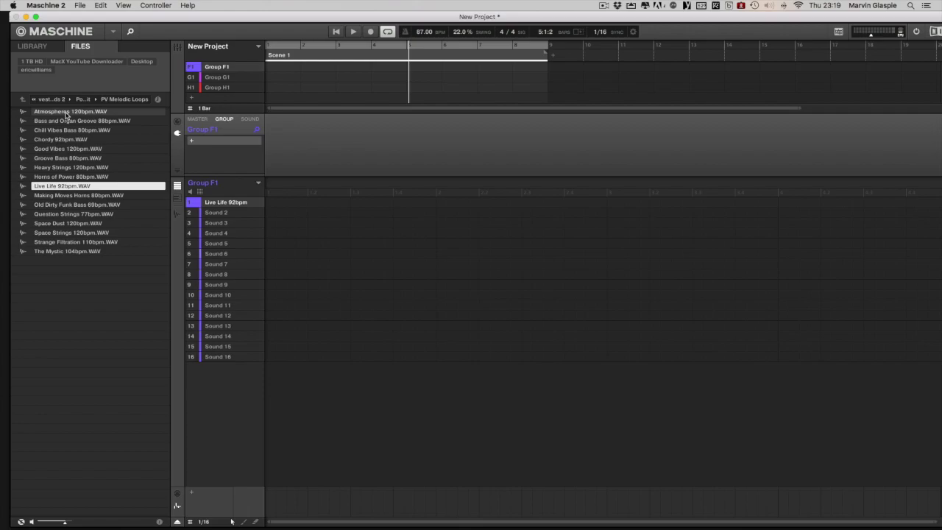
pyautogui.press('Down')
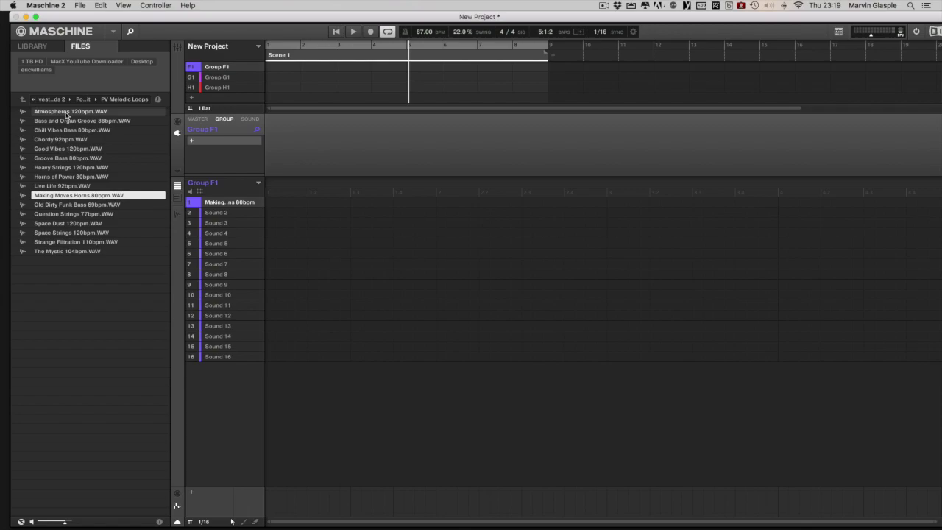
# Audition the remaining PV Melodic Loops, from Old Dirty Funk Bass 69bpm to The Mystic 104bpm
pyautogui.press('Down')
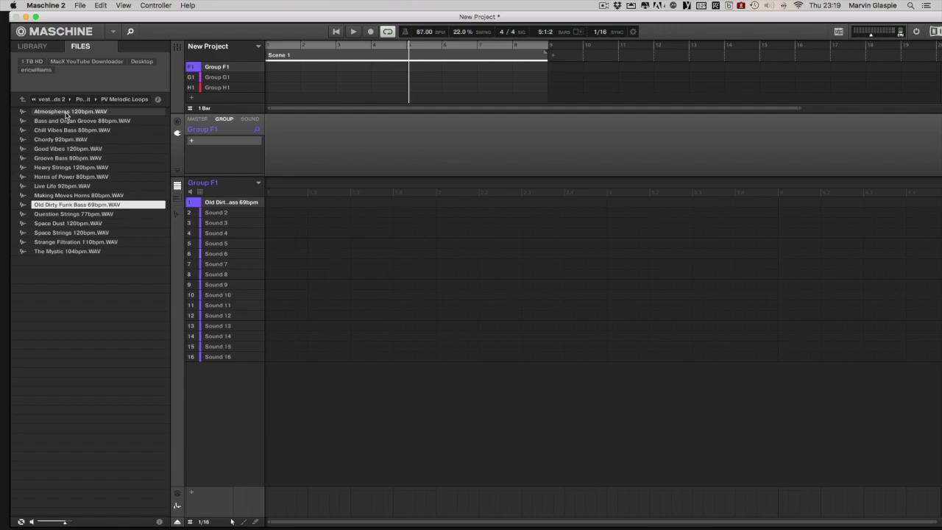
pyautogui.press('Down')
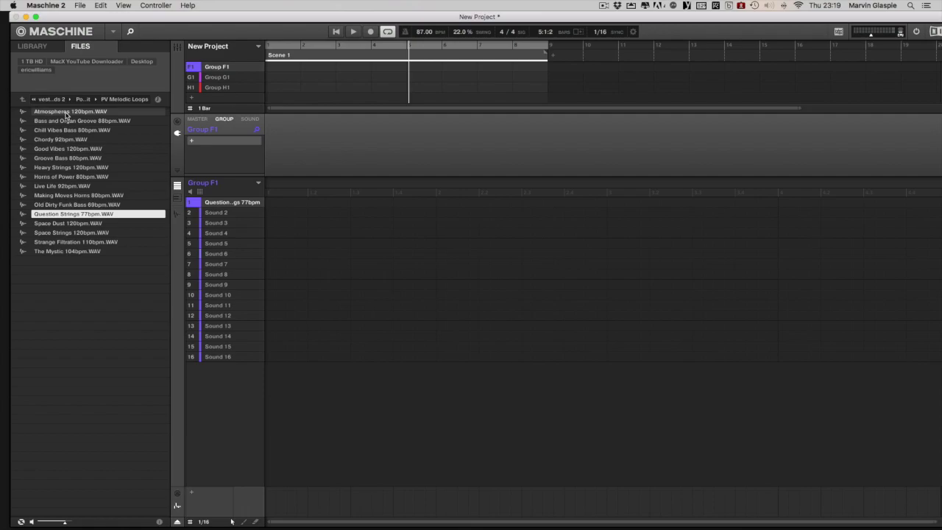
pyautogui.press('Down')
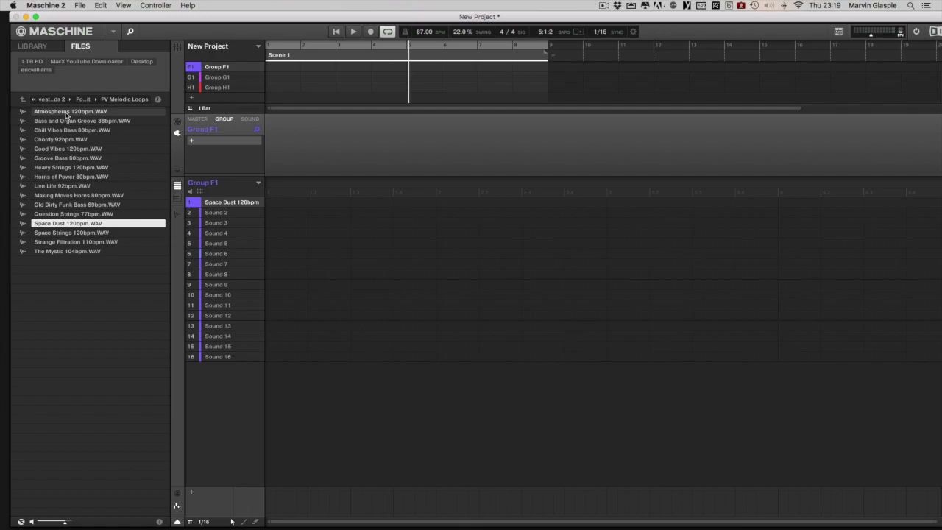
pyautogui.press('Down')
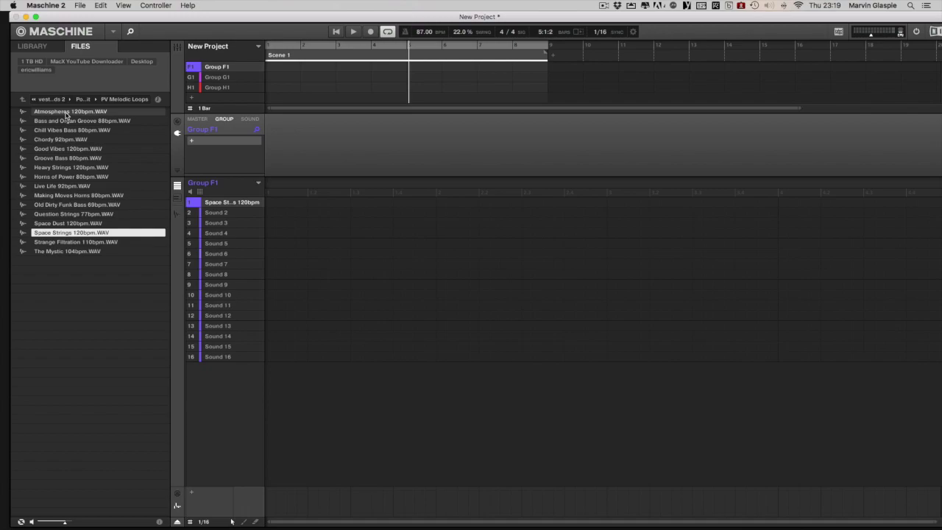
pyautogui.press('Down')
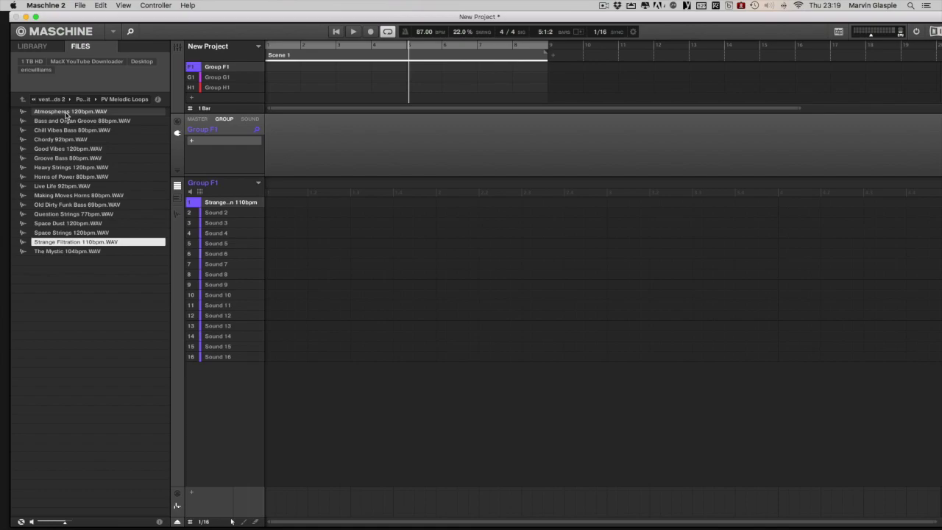
pyautogui.press('Down')
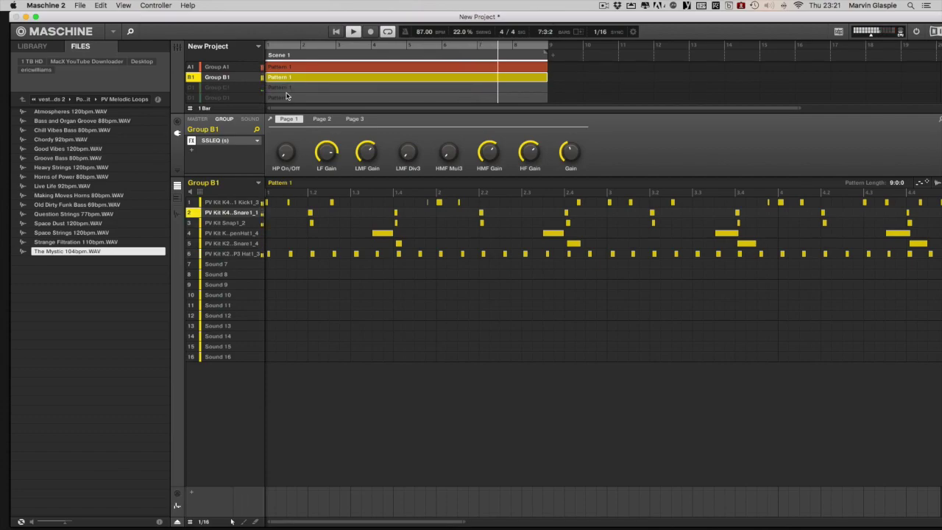
# Unmute the muted groups below Group B1 one after another while the beat plays, starting with Group C1
pyautogui.click(287, 93)
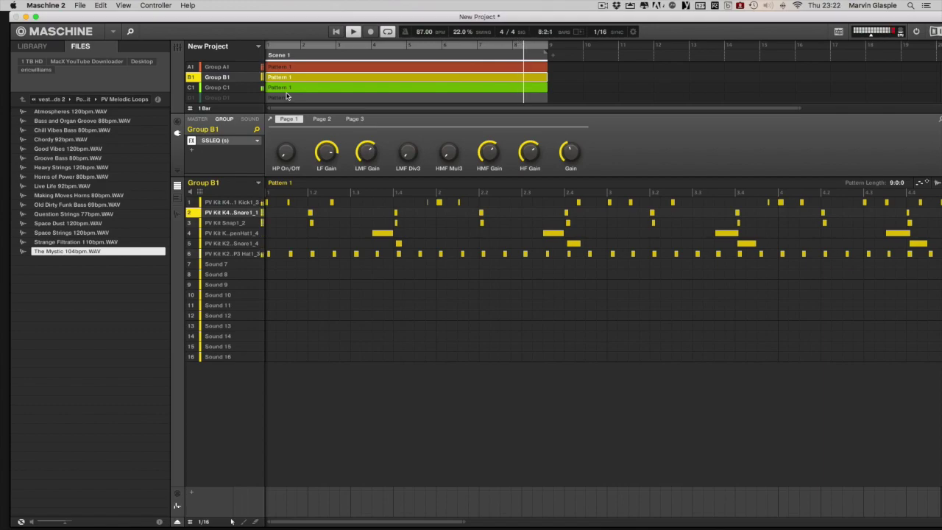
pyautogui.click(287, 96)
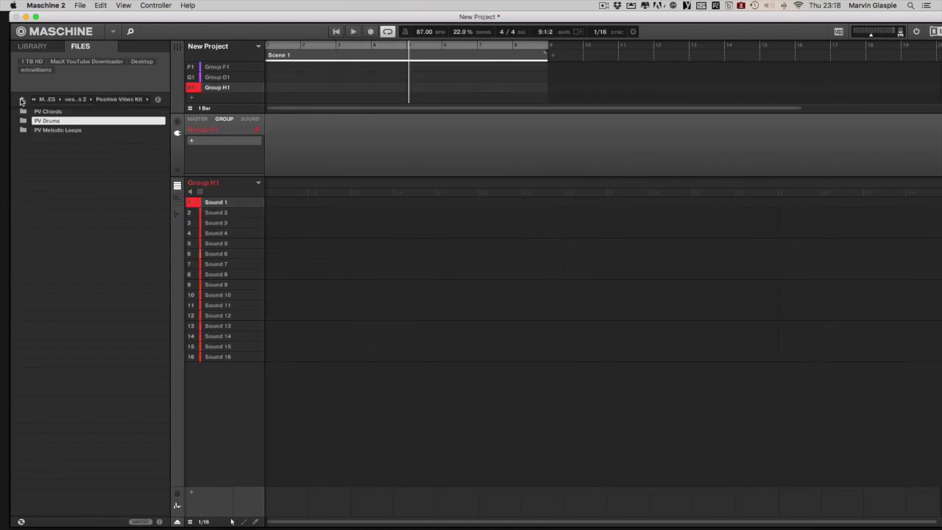
# Switch from Group H1 back to Group F1, with its empty first sound selected
pyautogui.press('Left')
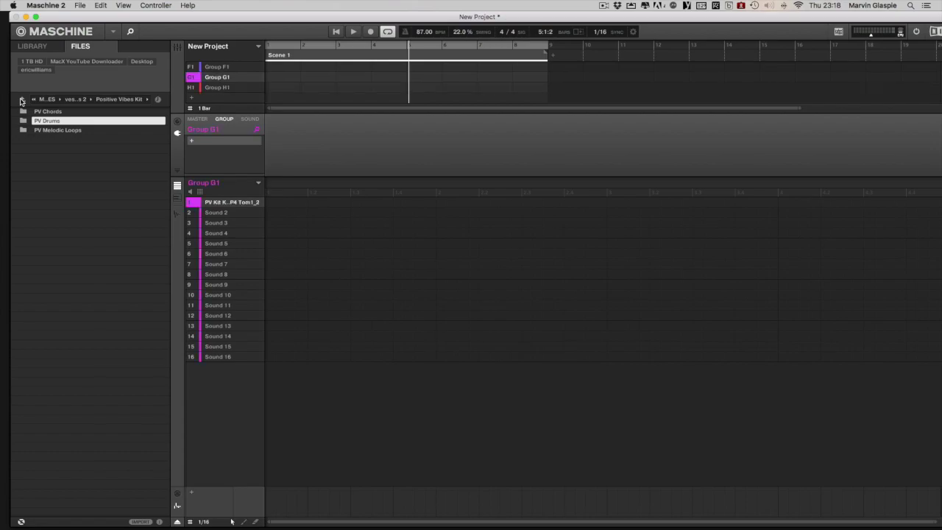
pyautogui.press('Left')
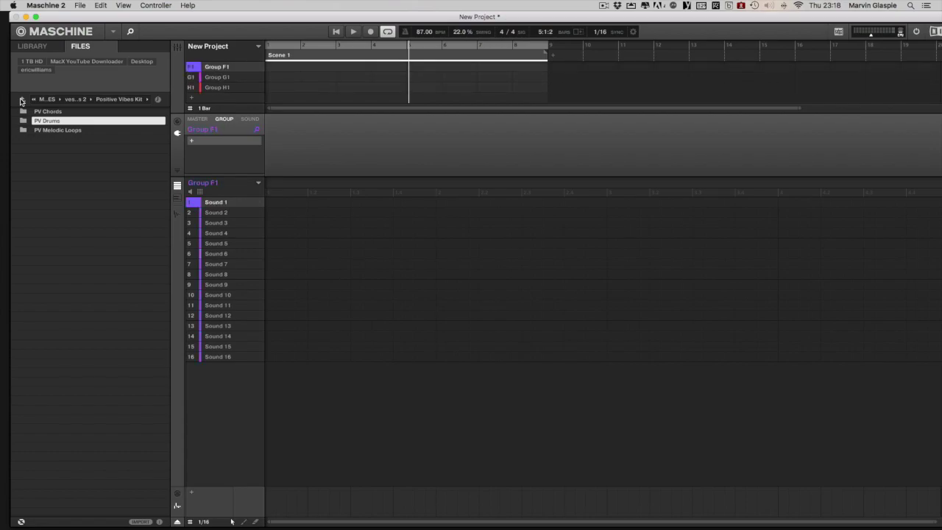